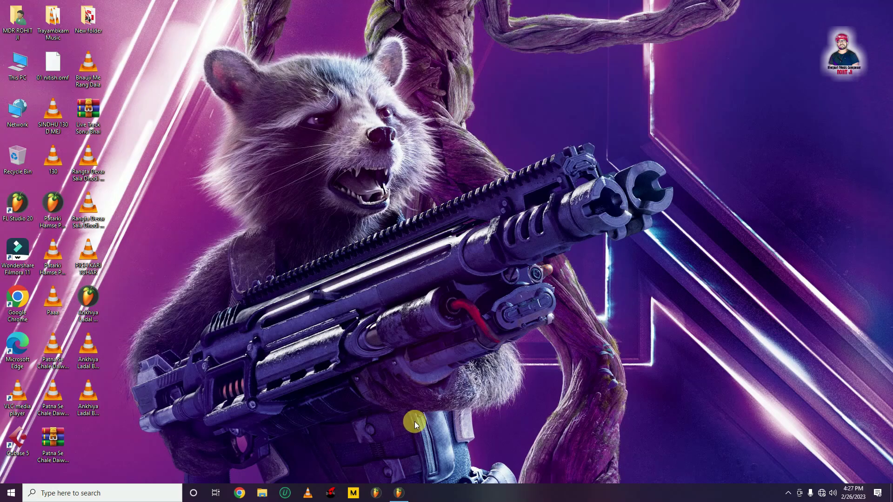
Switch to FL Studio, play the arrangement from bar 3, and examine the clip layout around bars 35 to 45
left_click(400, 493)
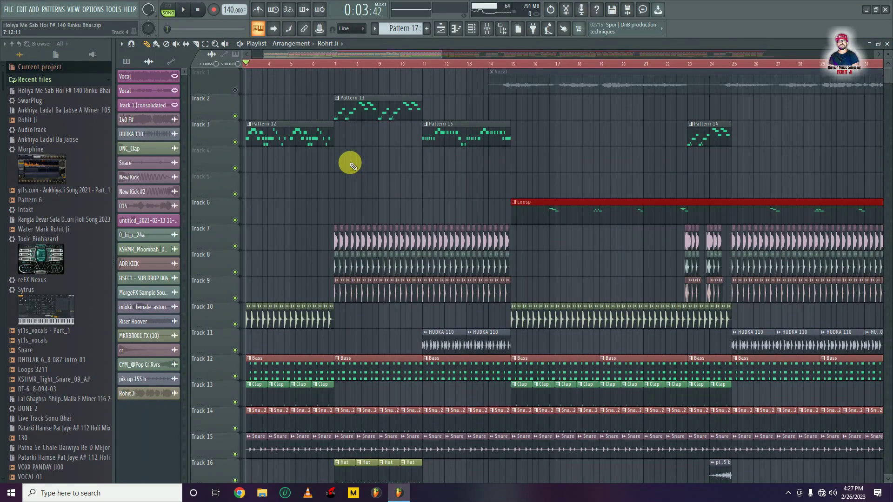
scroll(285, 55, "left", 2)
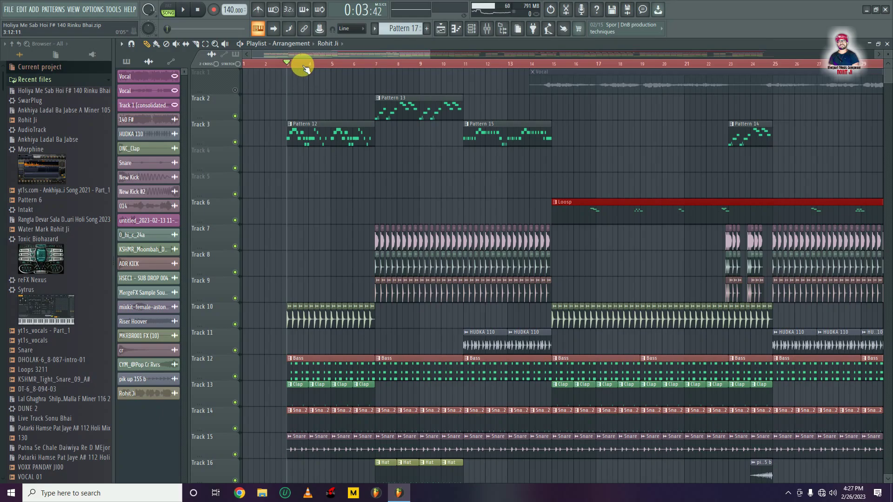
key("space")
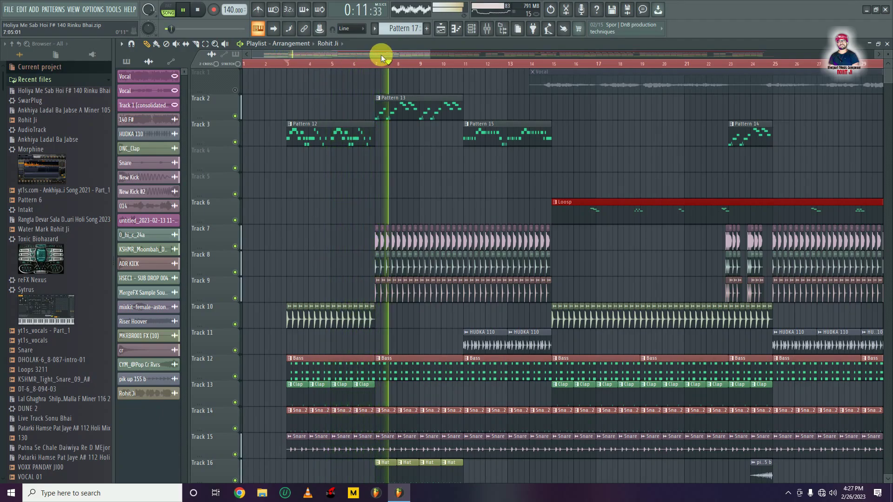
scroll(381, 55, "down", 3)
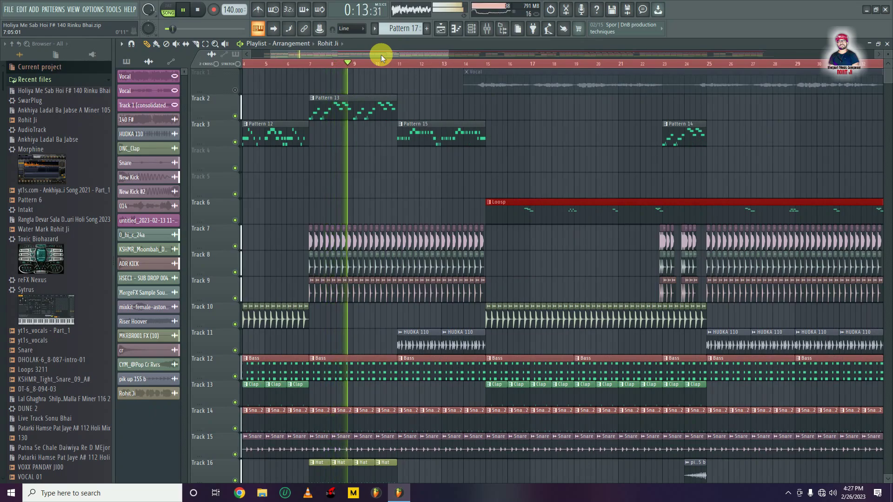
scroll(381, 55, "down", 2)
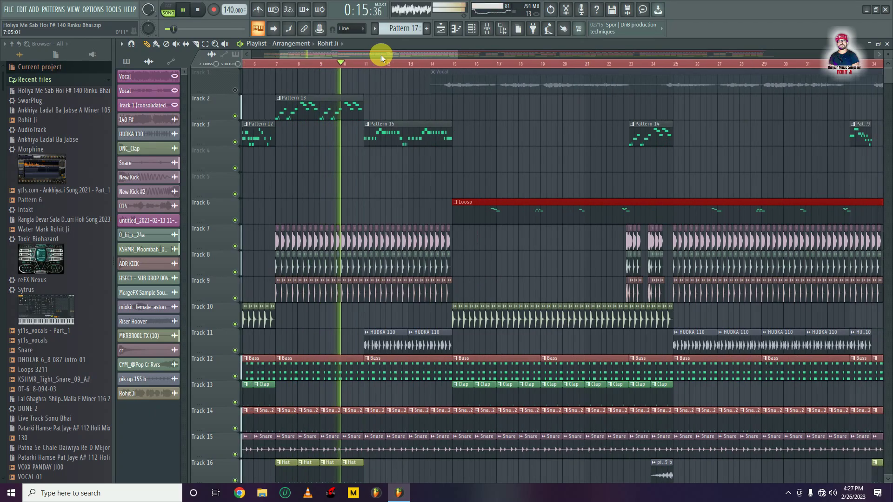
scroll(381, 55, "down", 2)
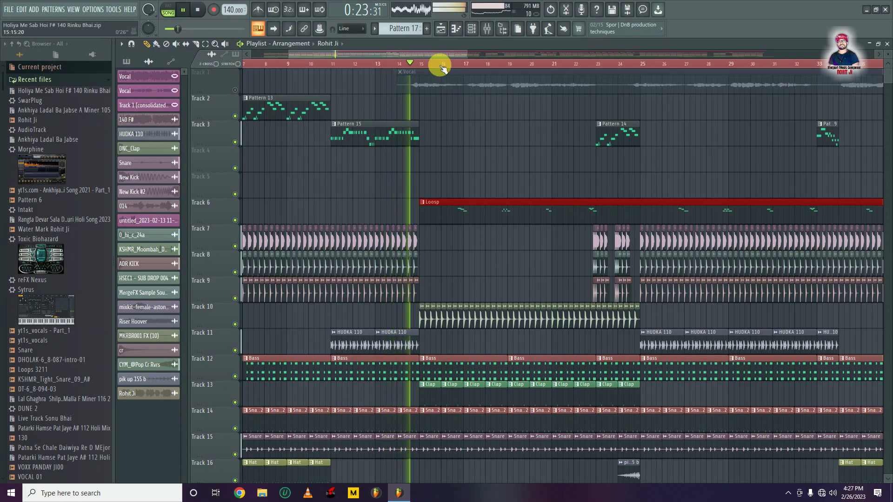
key("space")
scroll(442, 65, "down", 3)
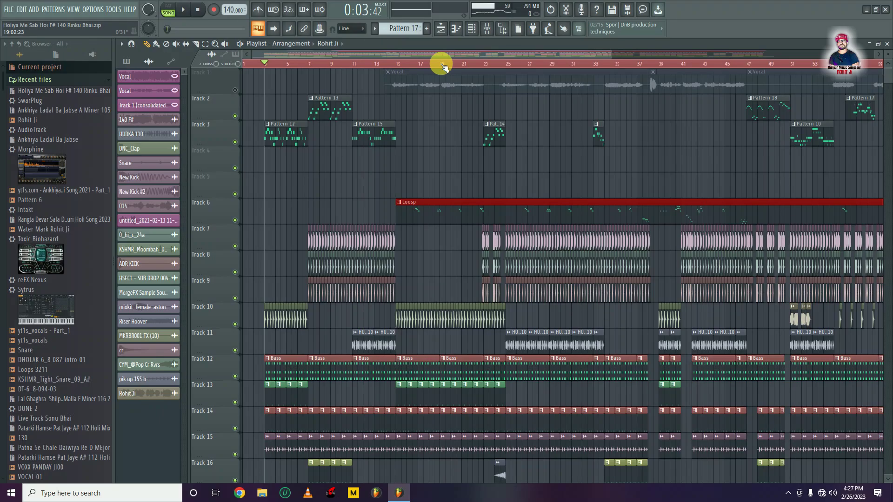
scroll(436, 52, "right", 5)
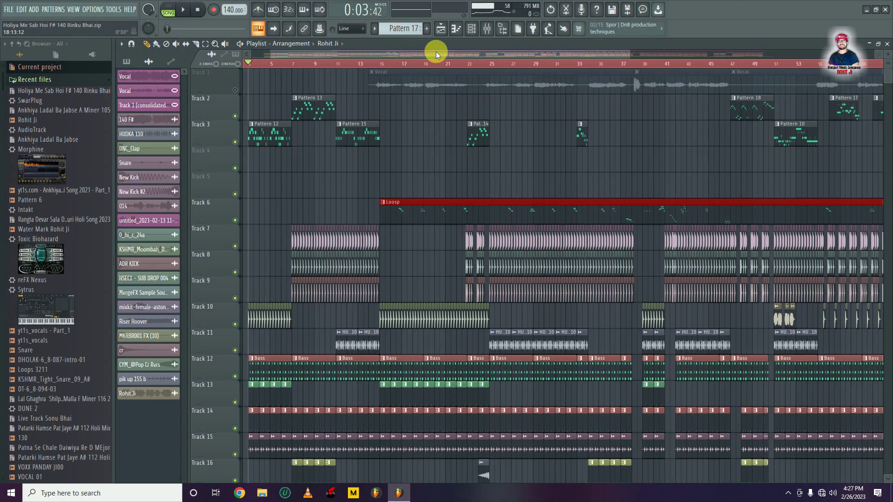
scroll(584, 67, "up", 5)
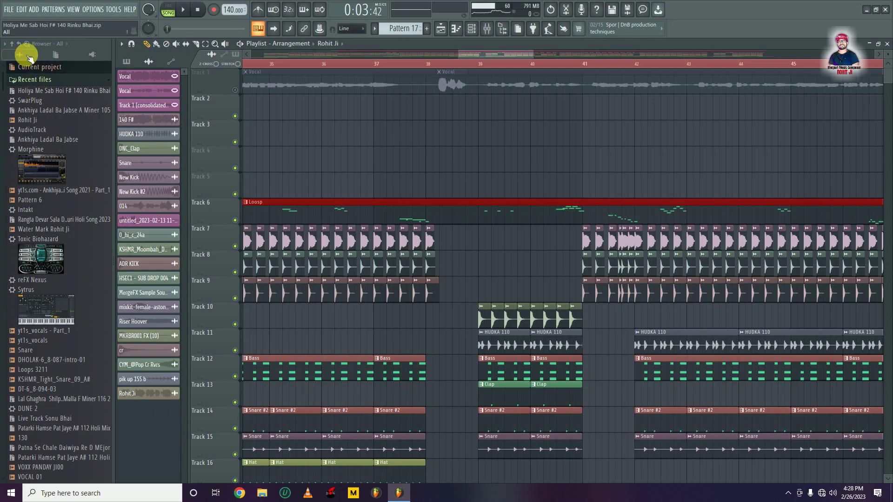
Audition snare samples such as 808 Snare in the Snares folder of the Drums packs
scroll(21, 294, "down", 10)
scroll(51, 303, "down", 10)
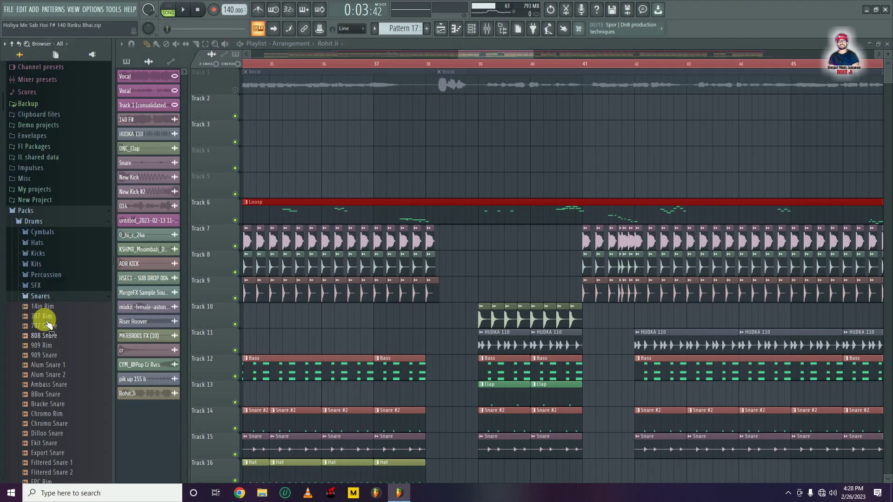
left_click(51, 340)
scroll(46, 260, "down", 4)
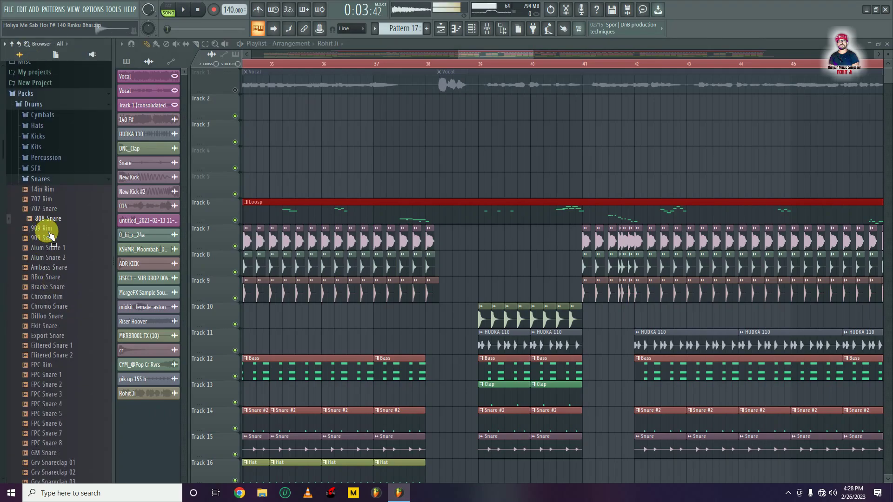
left_click(47, 221)
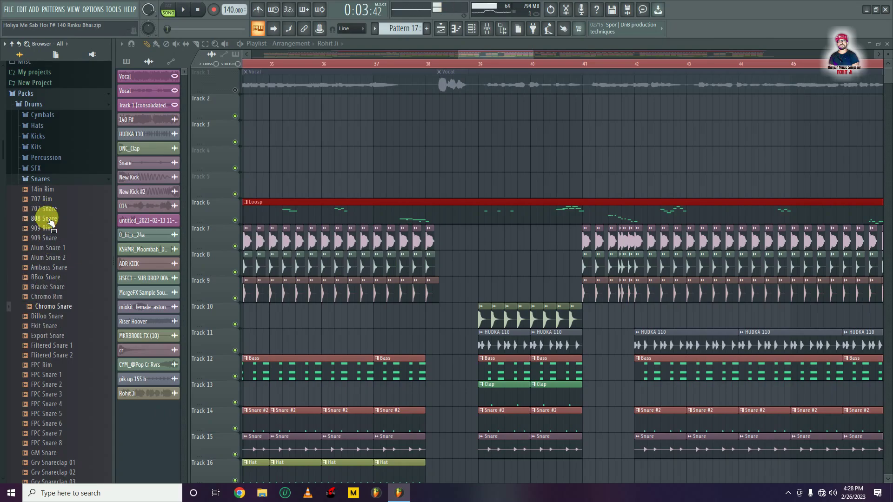
left_click(49, 219)
Load the 707 Snare sample as a new channel and close its settings window
left_click(49, 209)
right_click(50, 209)
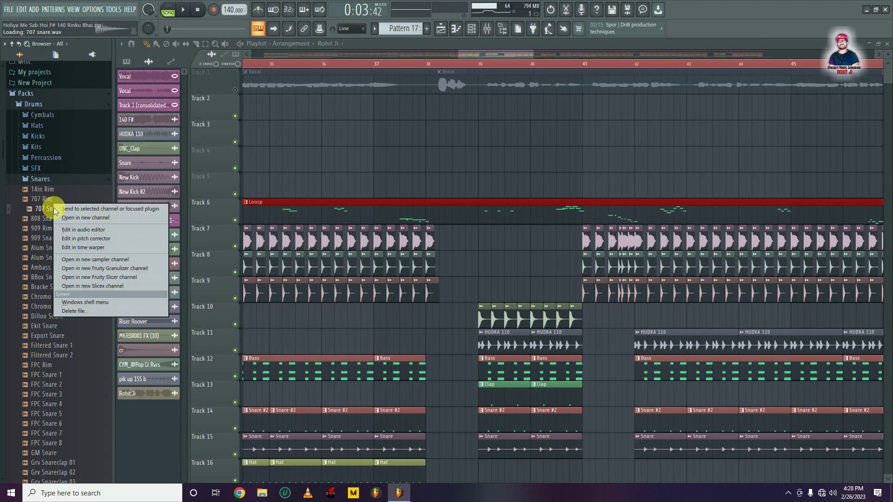
left_click(98, 206)
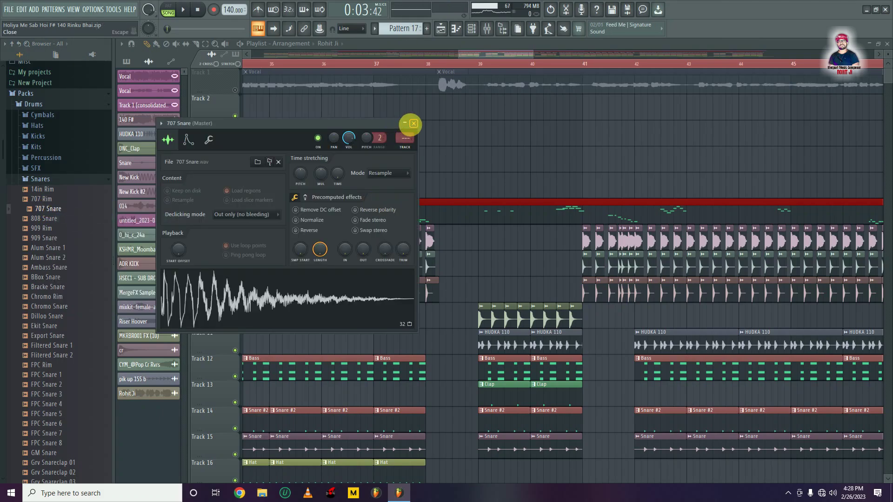
left_click(413, 124)
Show the channel rack and open the 707 Snare channel's piano roll in Pattern 22
left_click(478, 31)
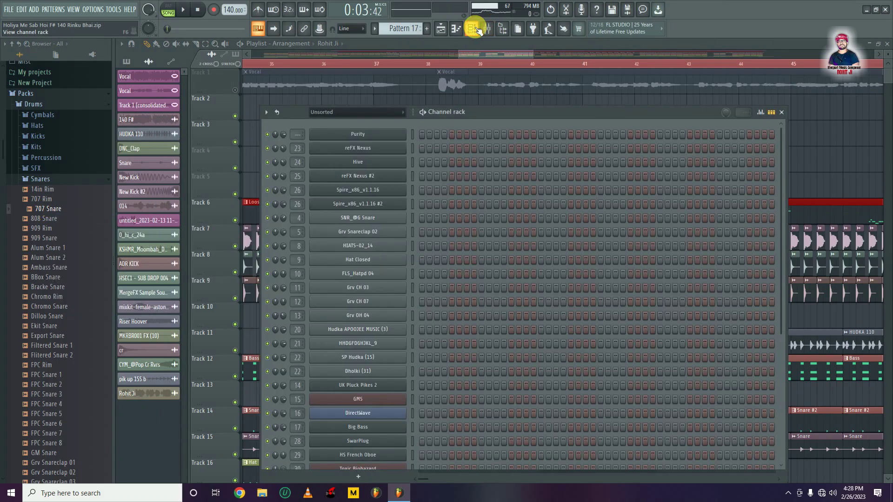
right_click(362, 459)
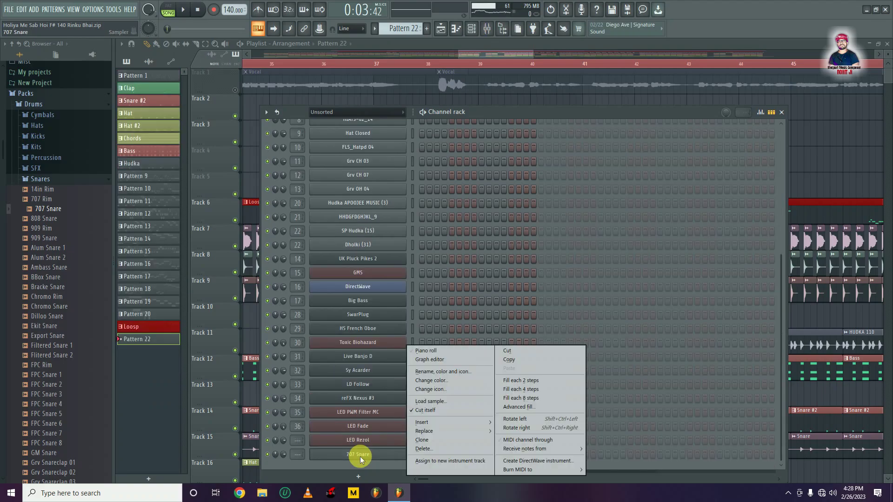
left_click(428, 353)
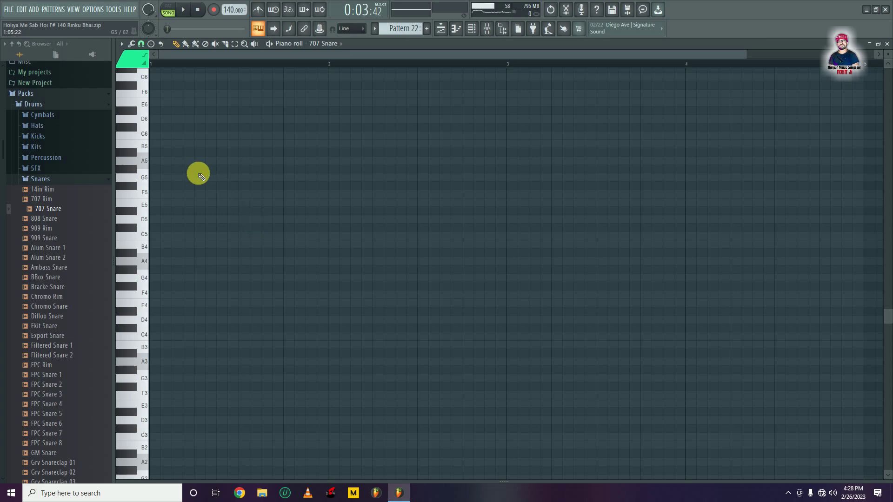
left_click(122, 44)
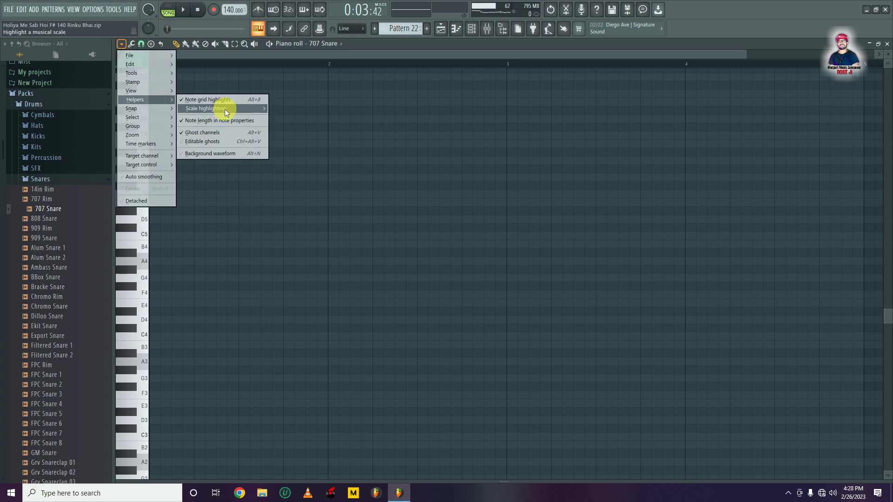
left_click(149, 295)
scroll(176, 380, "down", 3)
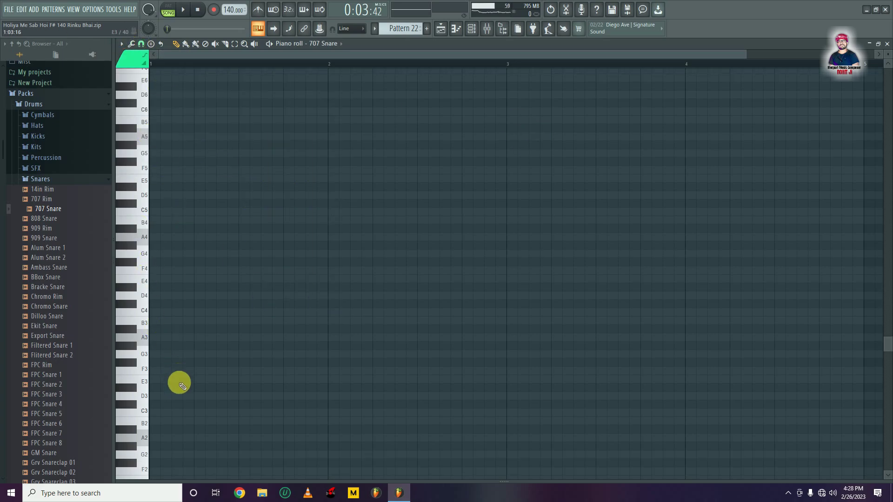
left_click(155, 388)
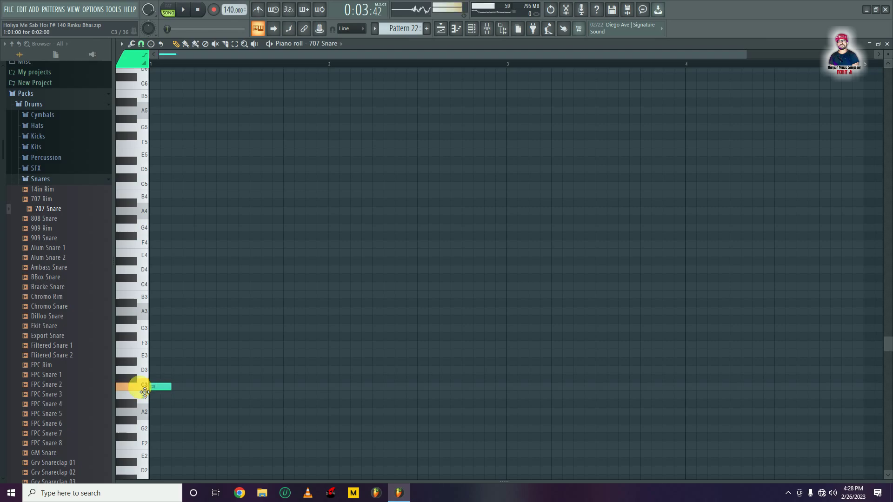
right_click(159, 387)
Audition the C5 key and place a C5 note at the start of bar 1 in the 707 Snare piano roll
left_click_drag(144, 312, 142, 217)
scroll(141, 217, "up", 3)
left_click(147, 265)
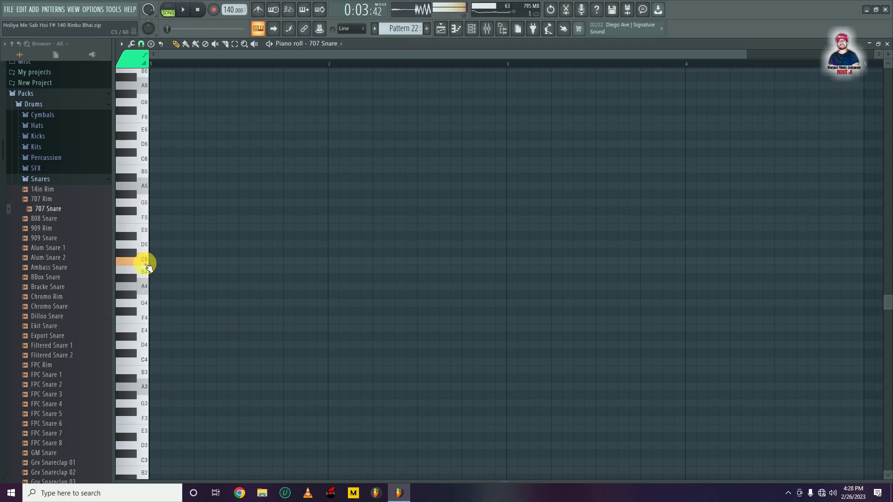
left_click(160, 261)
Raise the quick fade-out of the 707 Snare sample slightly and return to the channel's piano roll
key("F6")
left_click(366, 455)
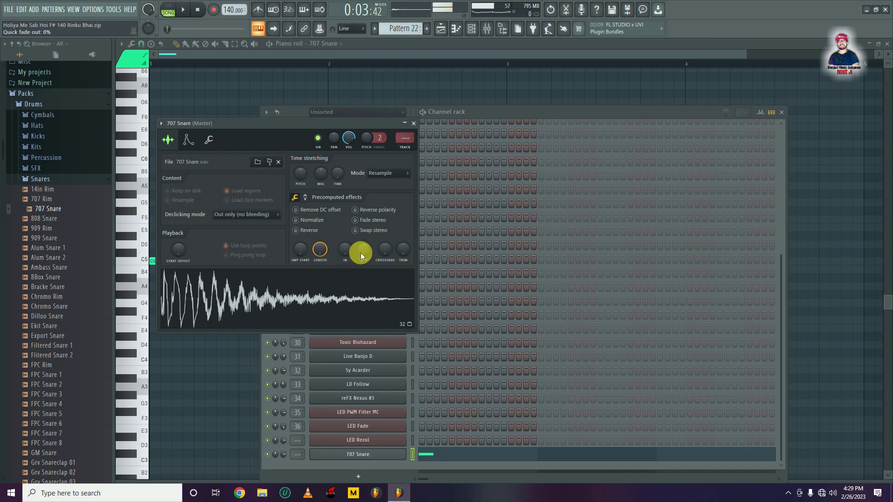
scroll(361, 253, "up", 3)
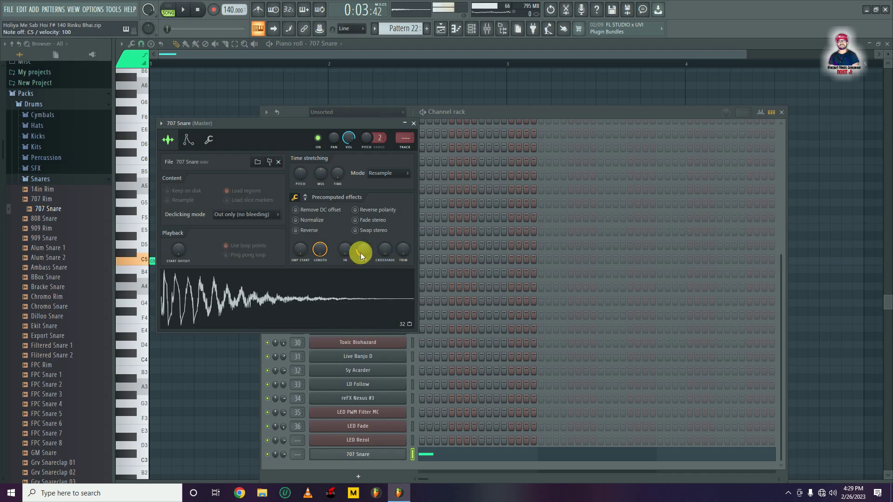
left_click(413, 124)
left_click(427, 454)
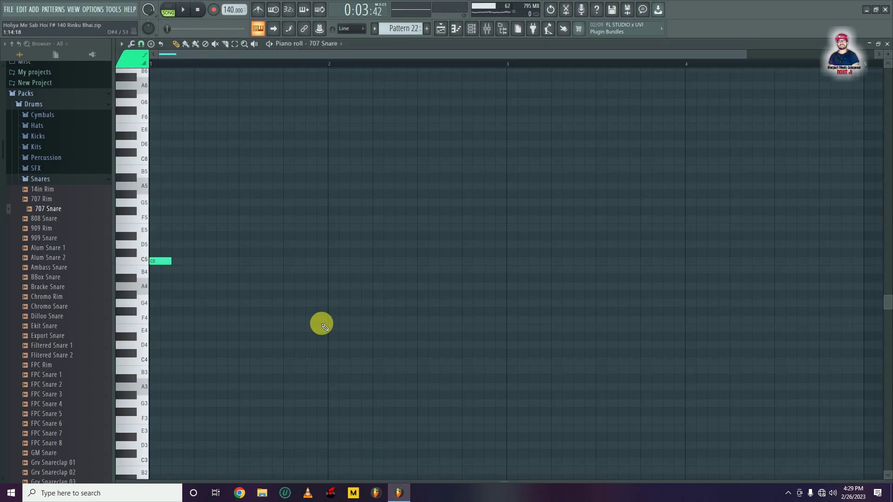
Shorten the C5 note to a quarter beat and repeat it until bar 1 is filled
left_click_drag(170, 259, 87, 303)
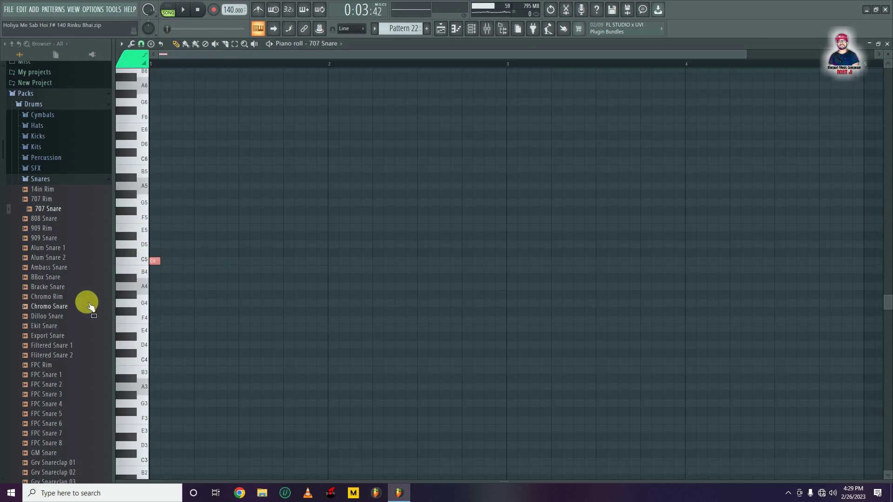
key("ctrl+b")
key("ctrl+b")
key("ctrl+b")
key("ctrl+b")
key("ctrl+b")
key("ctrl+b")
key("ctrl+b")
key("ctrl+b")
key("ctrl+b")
key("ctrl+b")
key("ctrl+b")
key("ctrl+b")
key("ctrl+b")
key("ctrl+b")
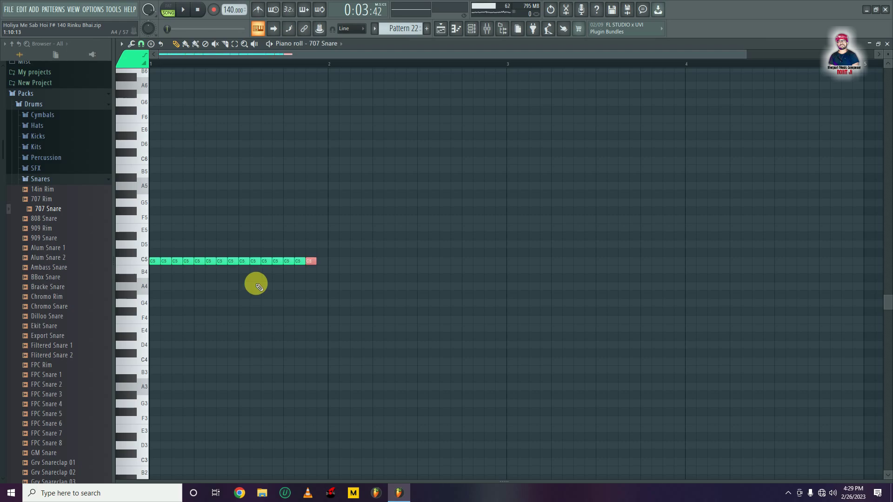
key("ctrl+d")
Set the snap to 1/2 step, add a half-step C5 note at bar 2, and repeat it to fill the bar
left_click(141, 44)
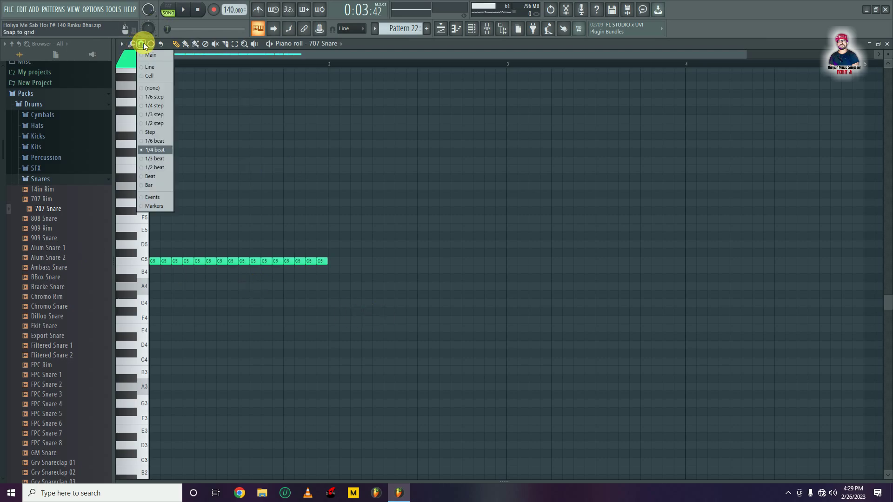
left_click(147, 124)
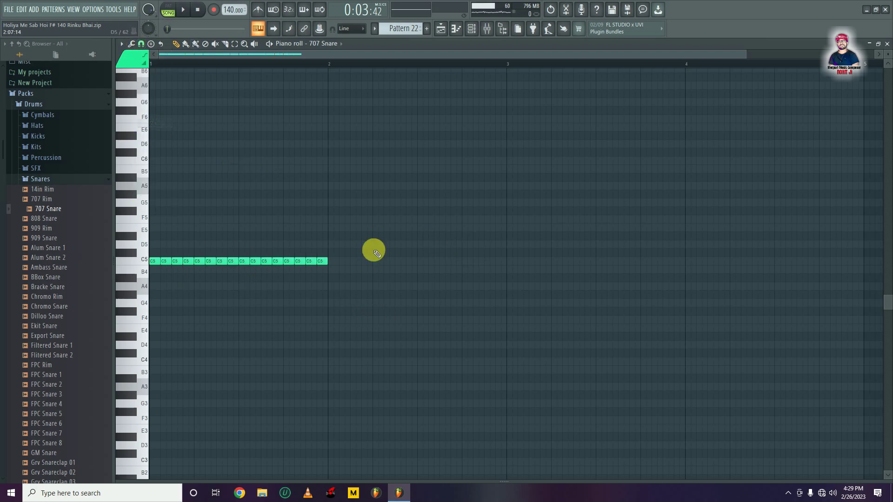
left_click(345, 263)
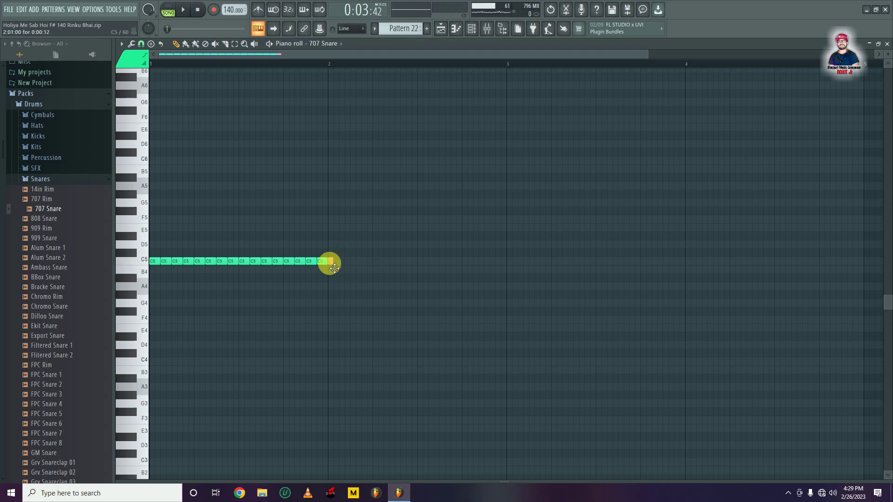
key("ctrl+b")
key("ctrl+b")
key("ctrl+b")
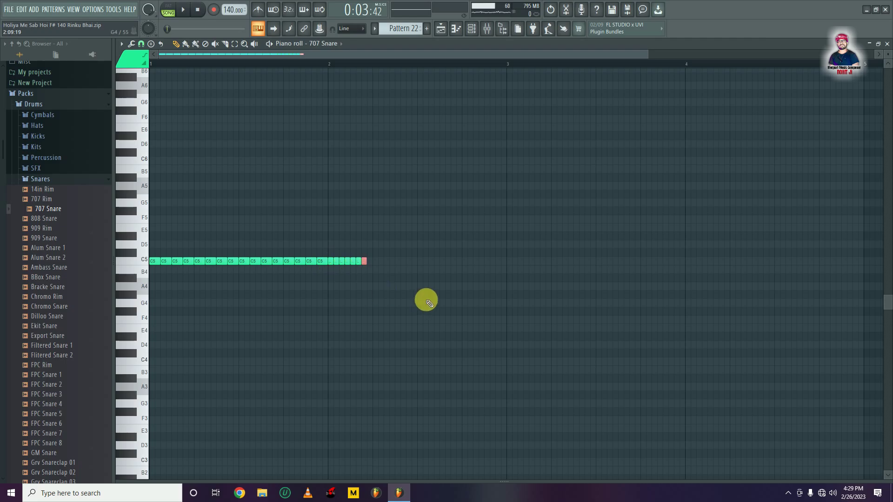
key("ctrl+b")
left_click(525, 312, "ctrl")
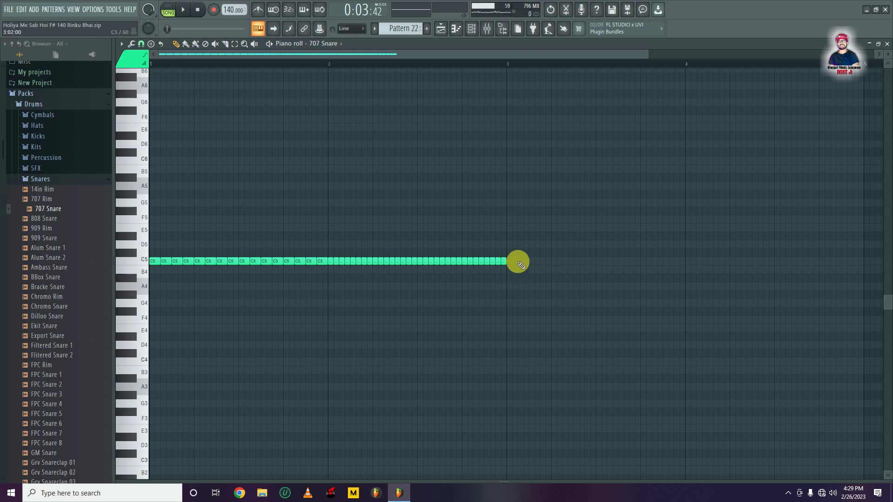
Duplicate all the half-step C5 notes of bar 2 into bar 3
left_click_drag(520, 263, 333, 278)
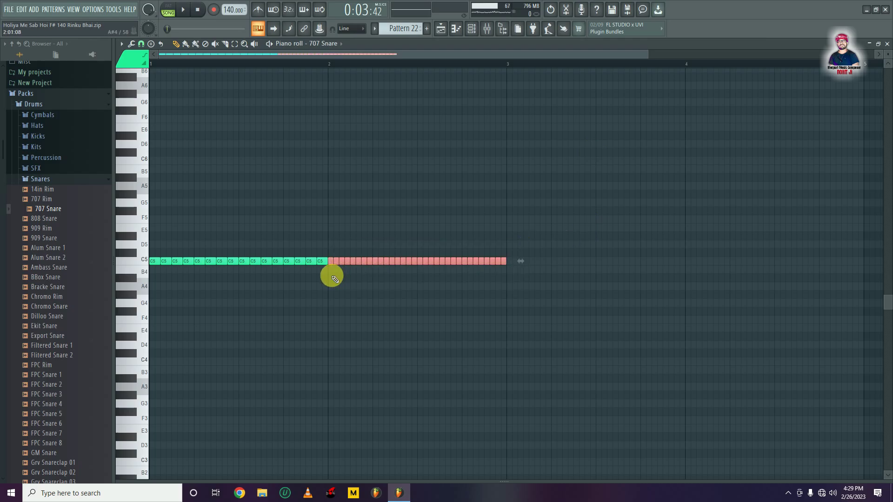
left_click(333, 277)
key("ctrl+b")
scroll(572, 285, "up", 1)
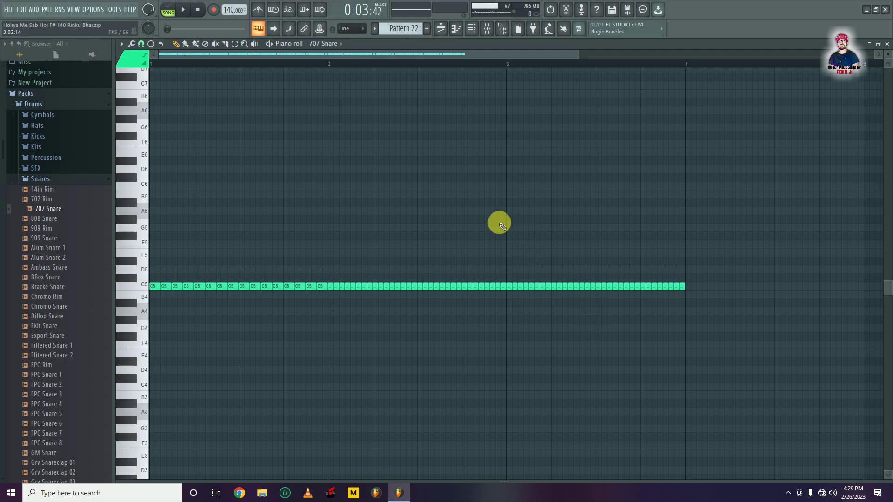
Replace the eighth C5 note of bar 1 with copies of two half-step notes from bar 2, and switch playback to pattern mode
scroll(170, 68, "up", 3)
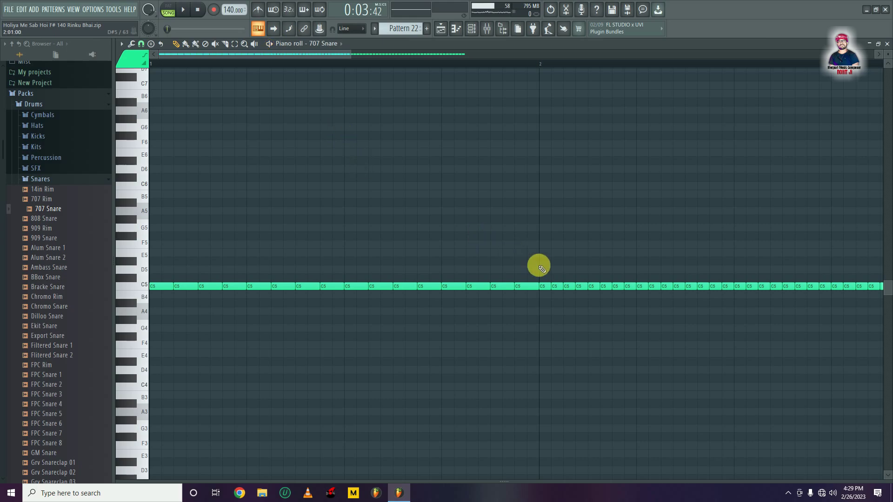
left_click_drag(546, 275, 428, 332)
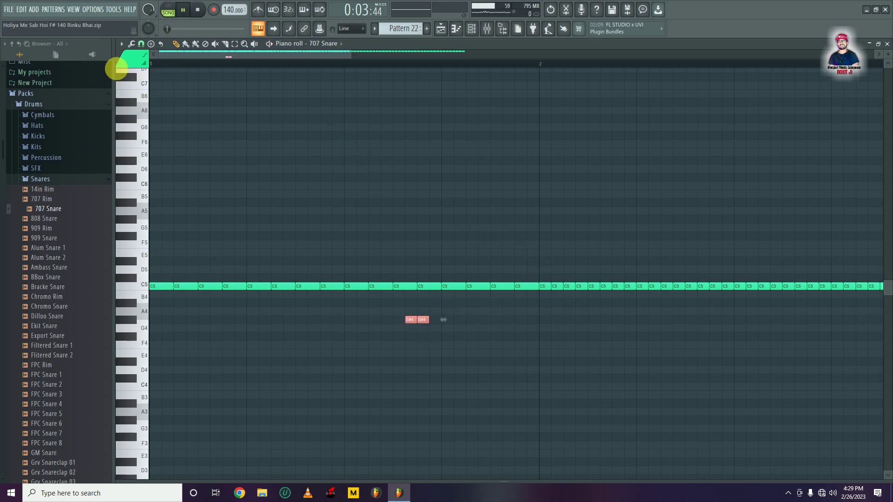
left_click(168, 9)
key("space")
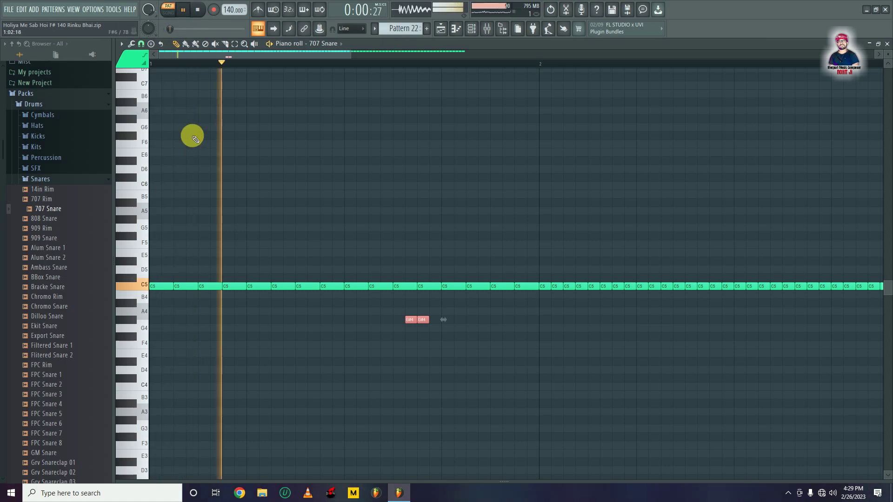
key("space")
left_click_drag(424, 326, 345, 298)
scroll(372, 335, "up", 1)
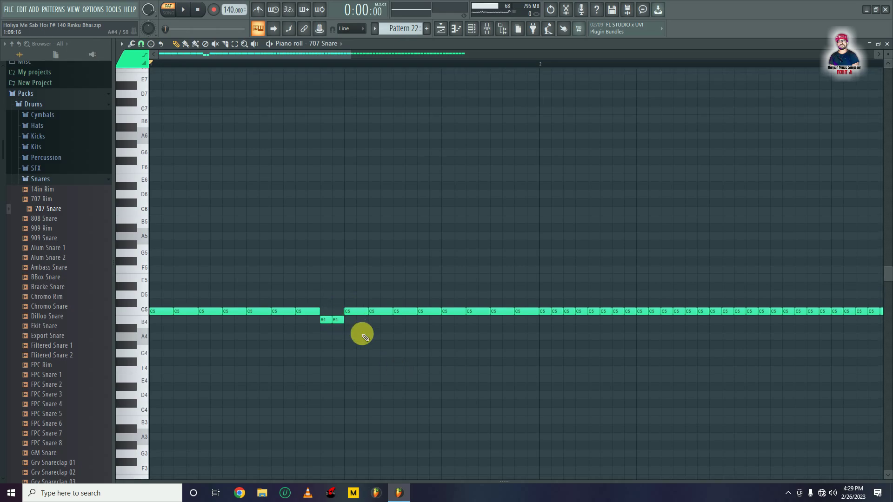
key("shift+Up")
Play the pattern from the start several times to check the half-step pair in bar 1
key("space")
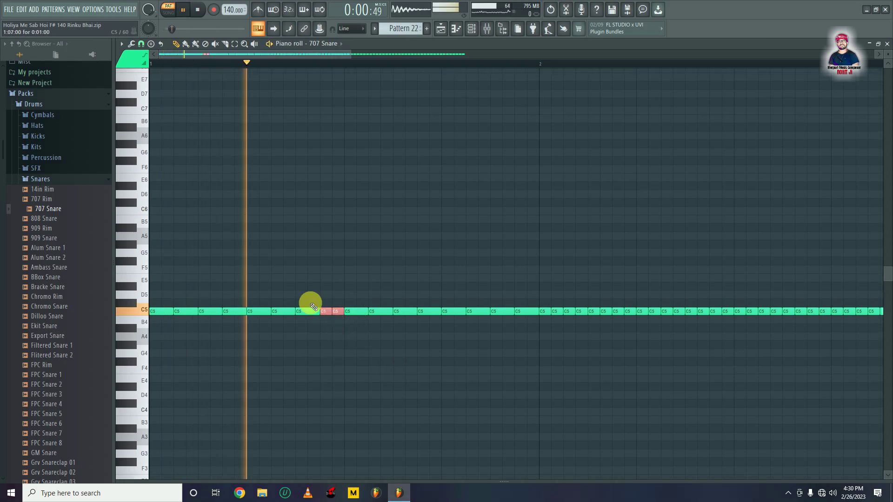
key("space")
key("space")
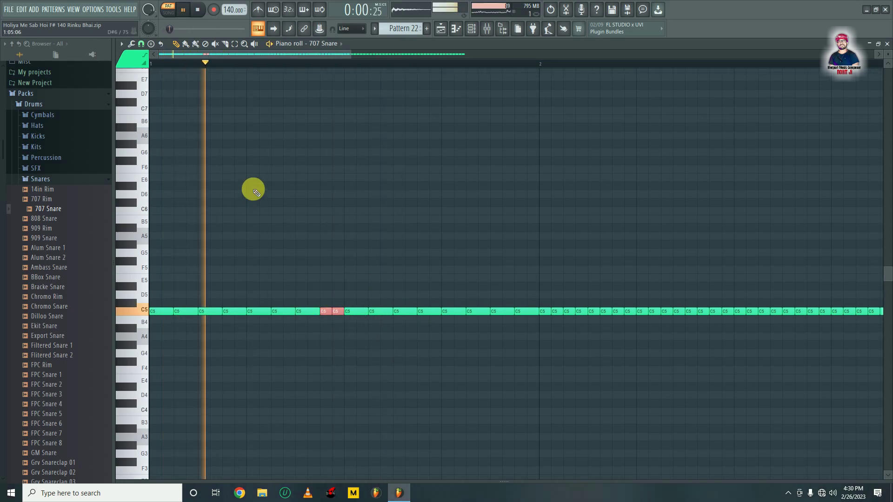
key("space")
key("space")
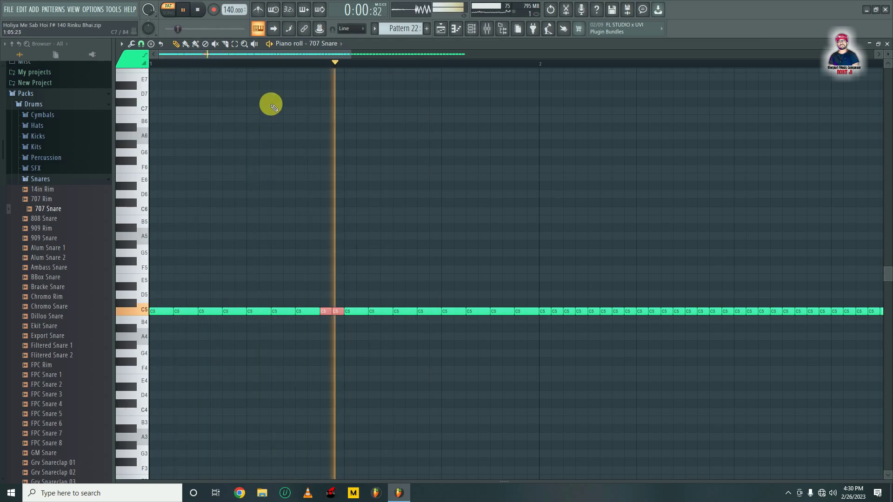
key("space")
scroll(282, 66, "down", 2)
key("space")
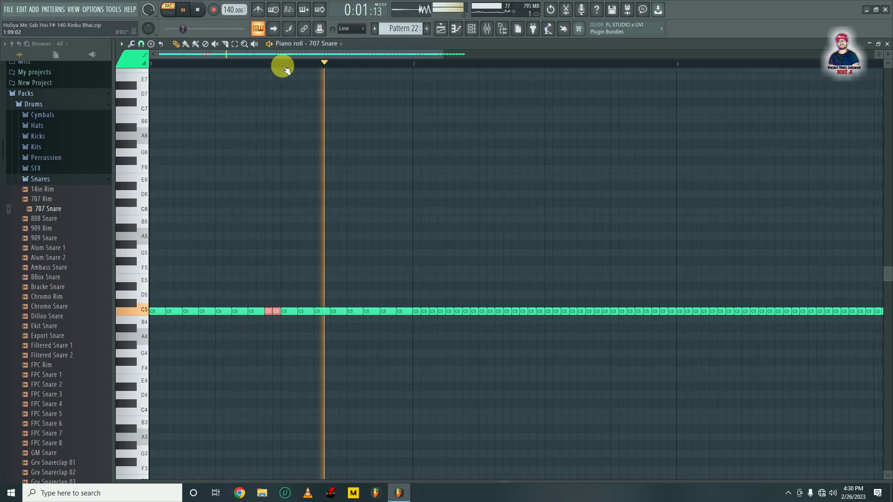
key("space")
Replace the C5 note on step 15 of bar 1 with a copied half-step pair and audition the roll
right_click(391, 312)
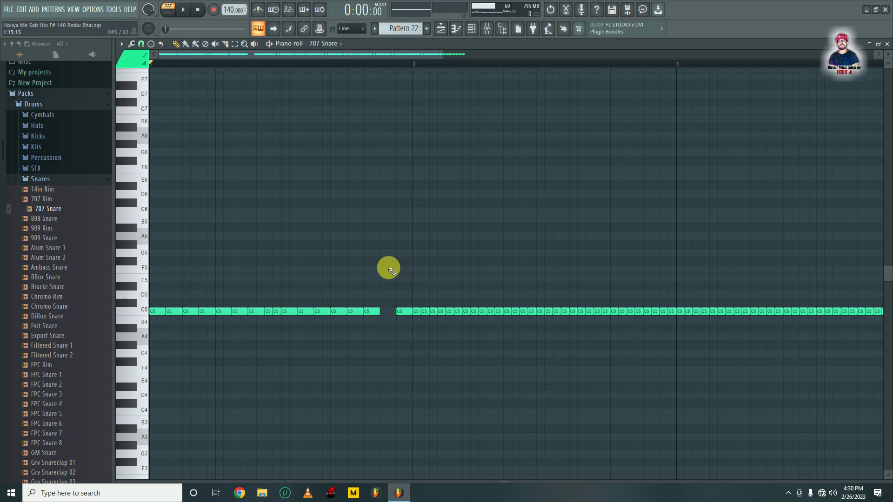
left_click_drag(268, 321, 386, 311)
key("space")
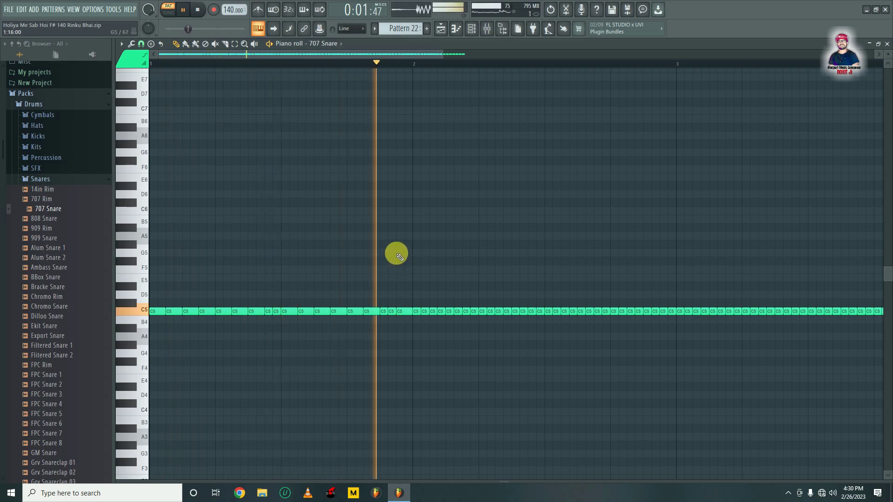
key("space")
key("space")
key("space")
Clear all the half-step C5 notes from bar 2, keeping those in bar 3
left_click_drag(443, 54, 574, 55)
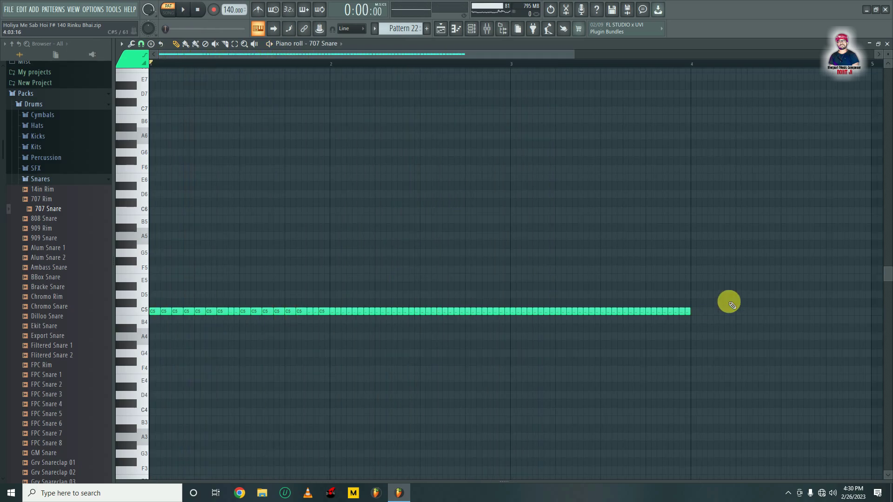
left_click_drag(732, 286, 512, 349)
left_click(559, 352)
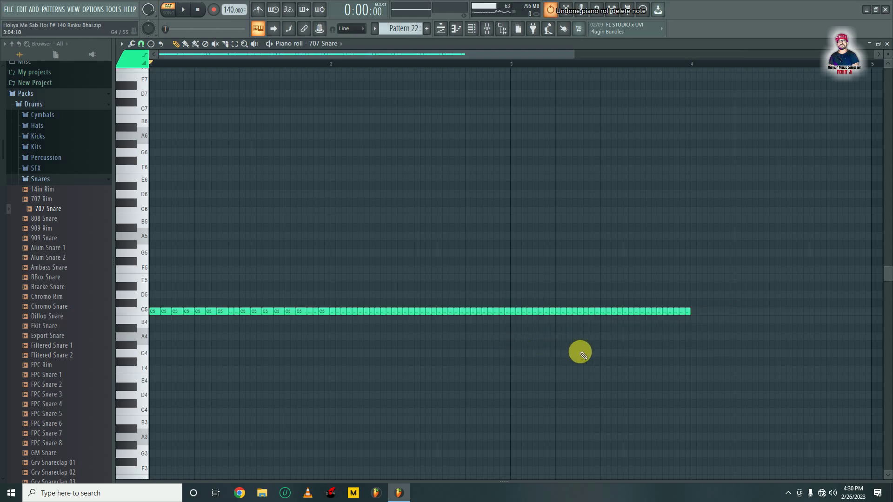
left_click_drag(759, 275, 514, 343)
key("Delete")
left_click_drag(532, 283, 519, 321)
left_click(453, 334)
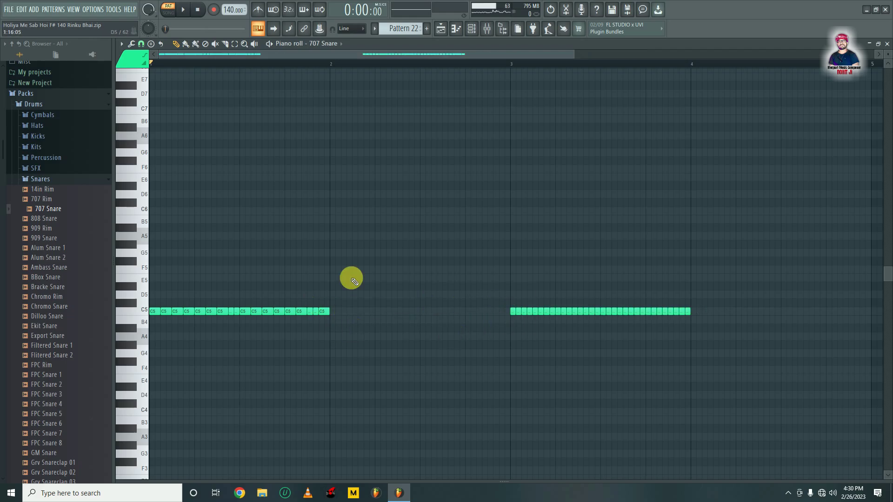
Duplicate all the C5 notes of bar 1 into the empty bar 2
left_click_drag(367, 275, 74, 339)
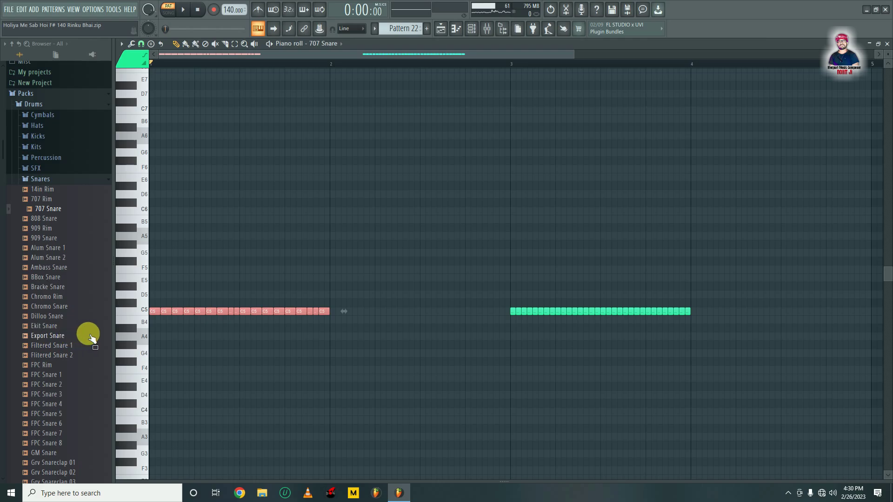
key("ctrl+b")
left_click(410, 336)
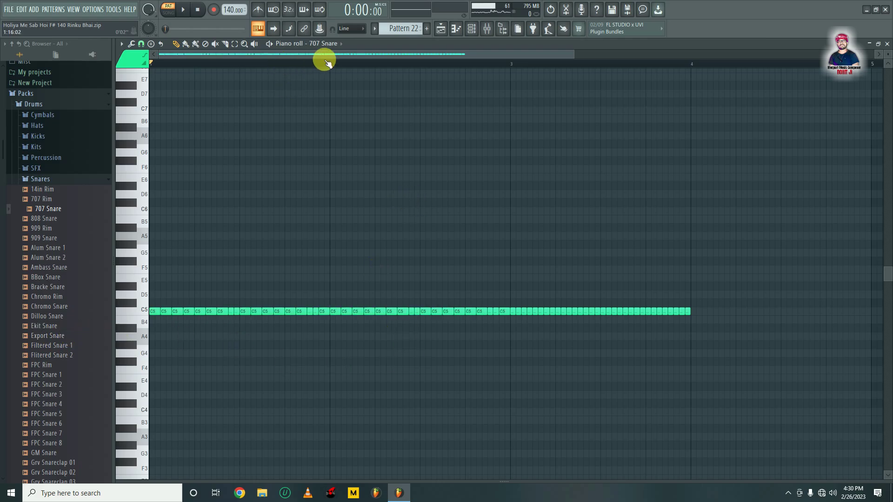
Replace the C5 note on step 4 of bar 2 with a copied half-step pair
left_click_drag(328, 62, 432, 279)
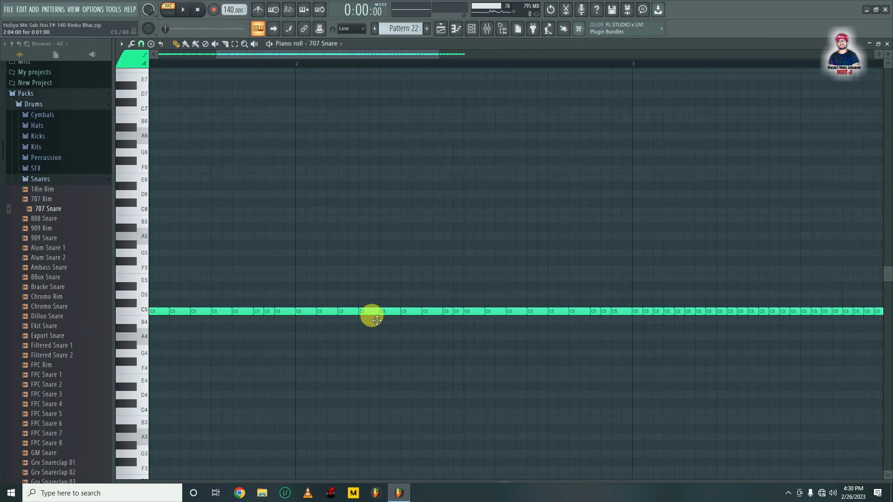
left_click_drag(377, 320, 415, 322)
left_click_drag(460, 302, 364, 314)
left_click(423, 339)
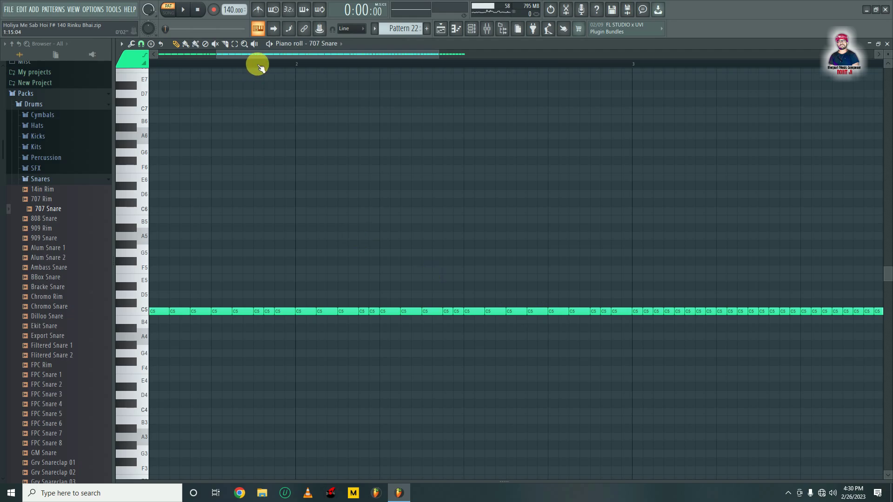
Play back the pattern to judge the rhythm of the half-step pairs in bar 2
scroll(259, 68, "down", 2)
key("space")
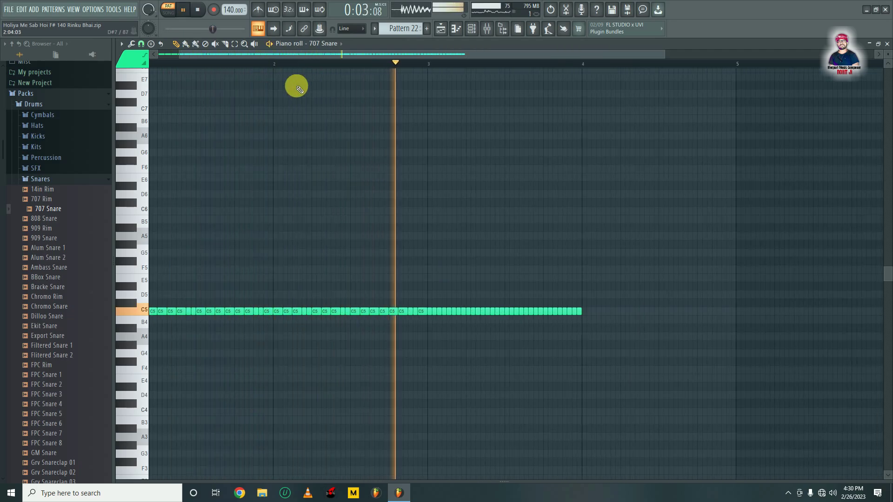
key("space")
key("space")
scroll(289, 66, "up", 1)
key("space")
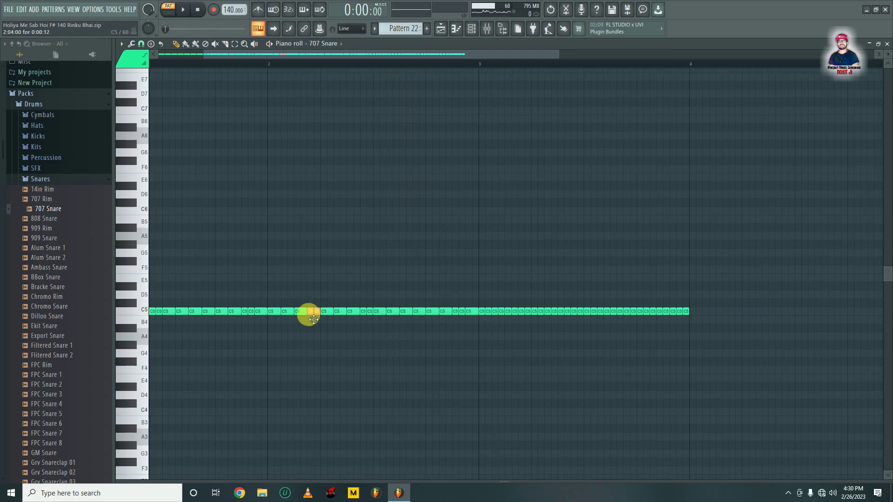
Shift the early half-step pair in bar 2 from step 4 to step 3 and audition the roll
mouse_move(313, 319)
left_mouse_down()
mouse_move(300, 298)
mouse_move(299, 308)
mouse_move(320, 289)
mouse_move(298, 312)
left_mouse_up()
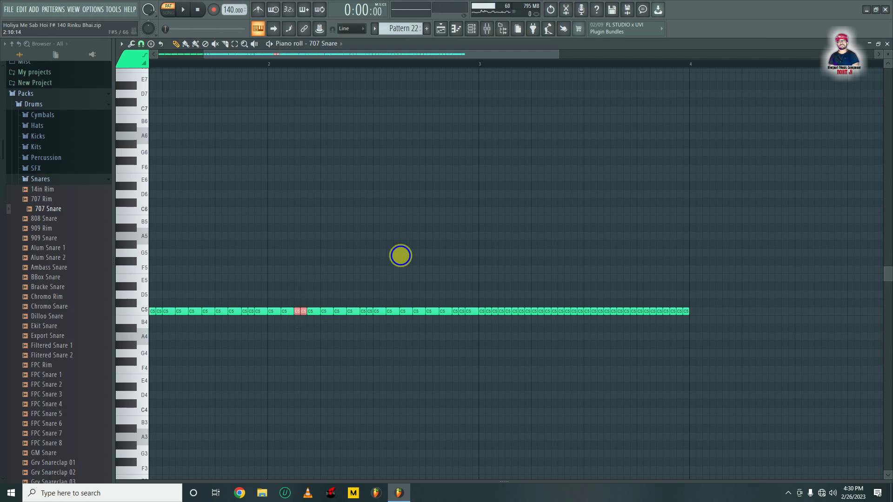
key("space")
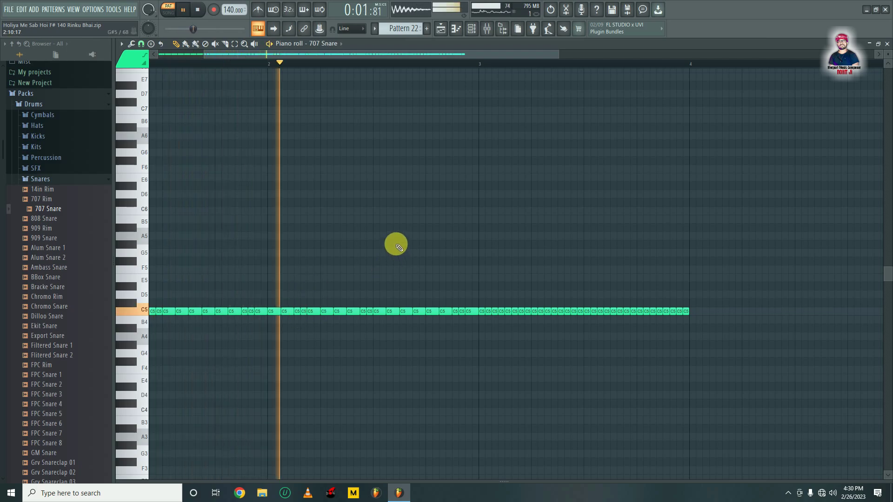
key("space")
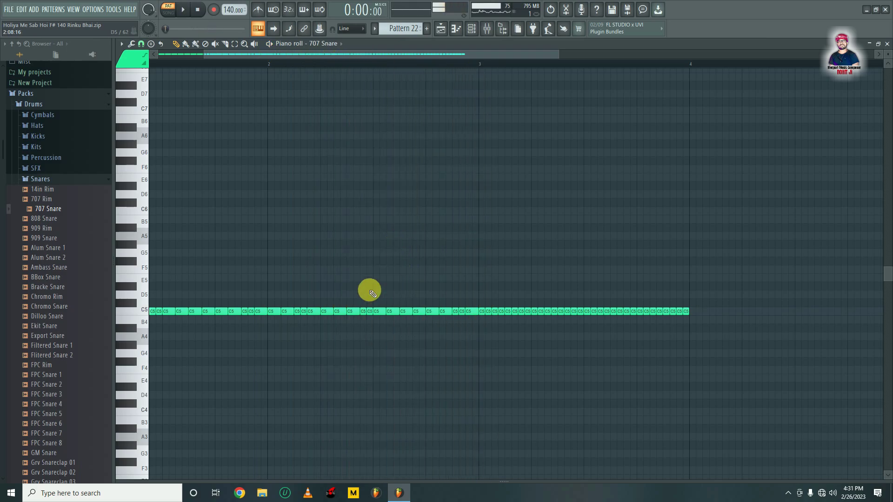
Shift the half-step pair on step 8 of bar 2 to step 7 and play the pattern back
left_click(363, 313)
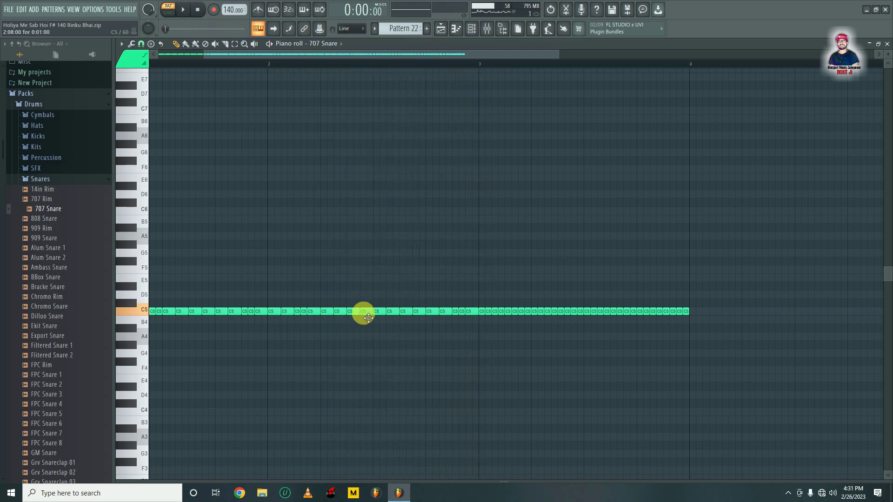
left_click_drag(357, 313, 355, 294)
left_click(356, 314)
key("space")
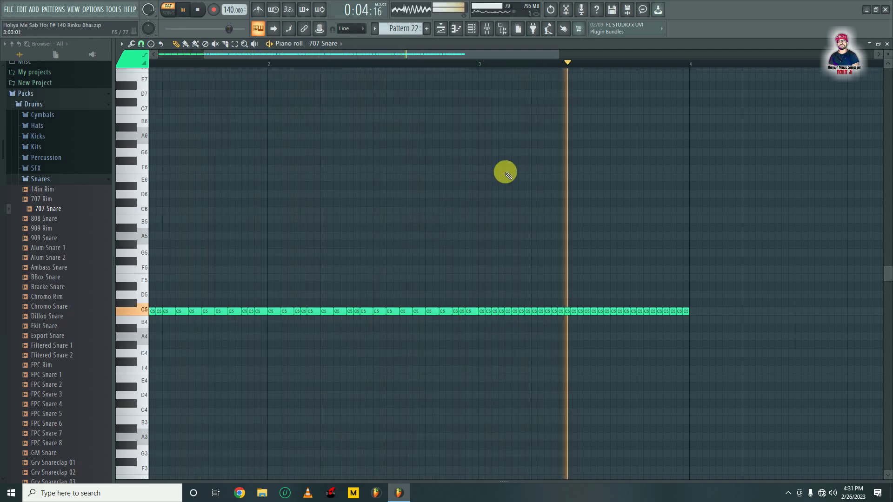
key("space")
Replace the C5 notes on steps 10 and 12 of bar 2 with half-step pairs
scroll(400, 280, "up", 1)
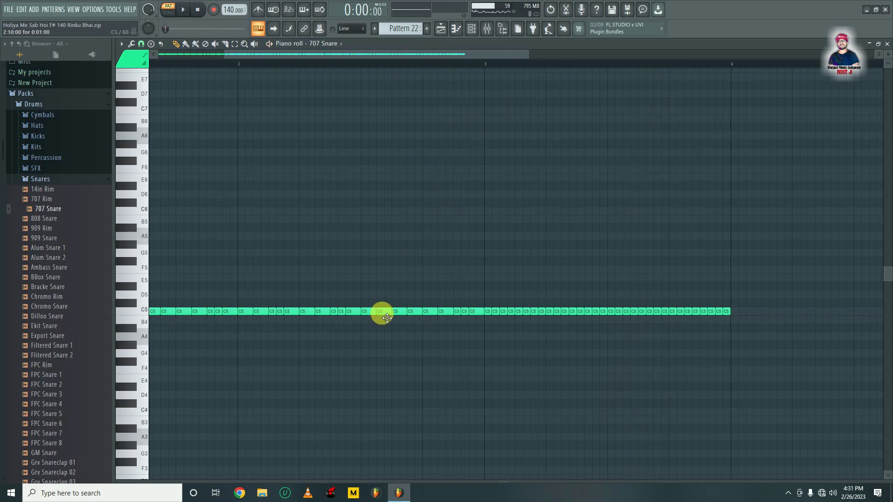
right_click(384, 312)
right_click(413, 311)
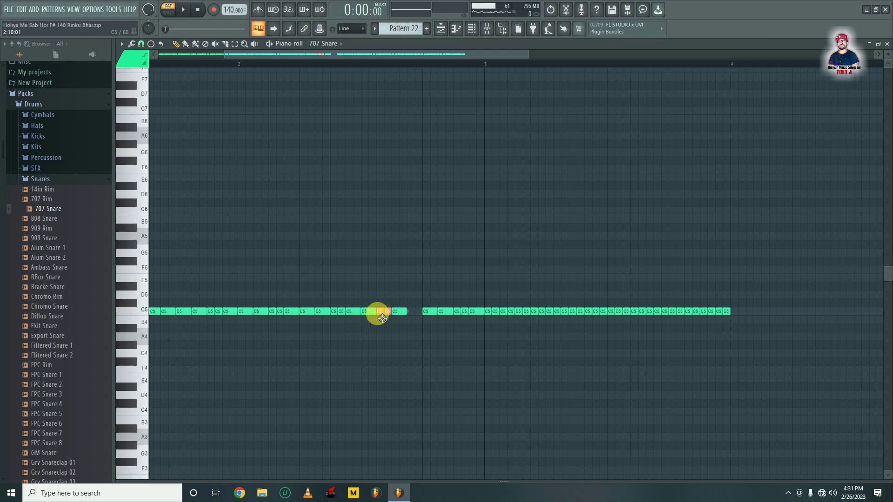
left_click_drag(379, 314, 407, 313, "shift")
left_click(419, 269, "ctrl")
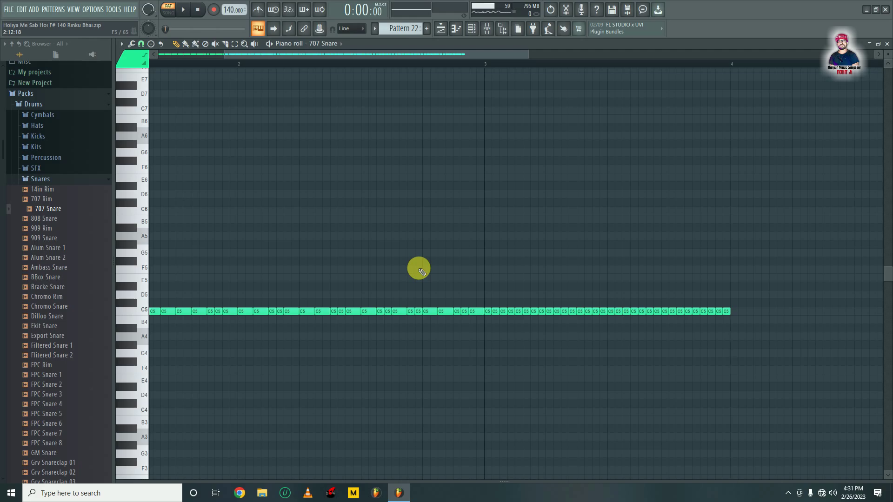
Play the snare roll from the start and examine its acceleration from bar 1 through bar 3
scroll(345, 65, "down", 2)
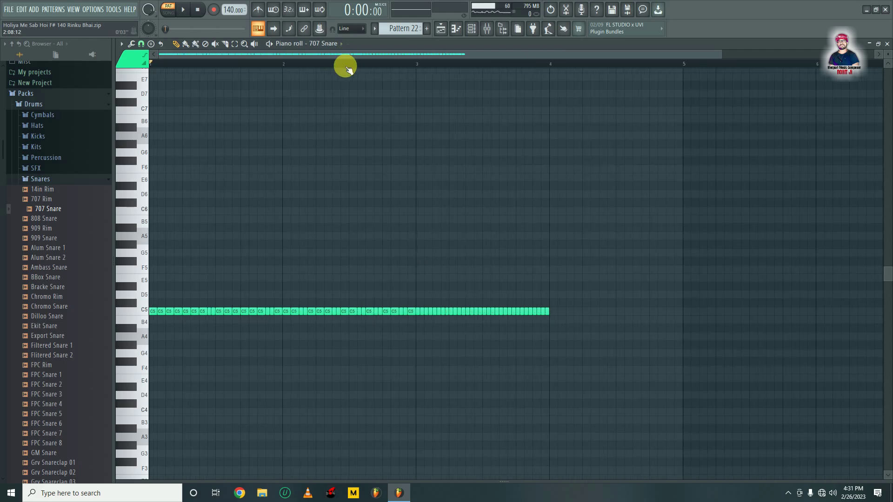
key("space")
scroll(351, 68, "up", 1)
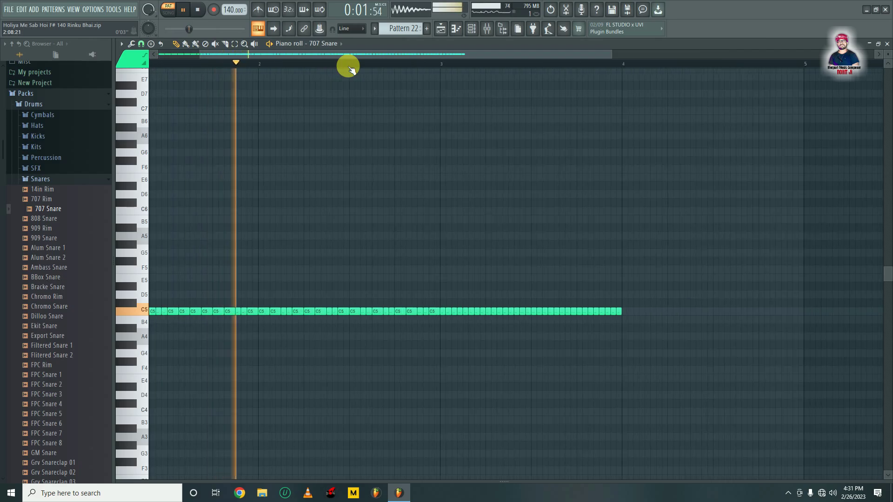
scroll(351, 69, "up", 1)
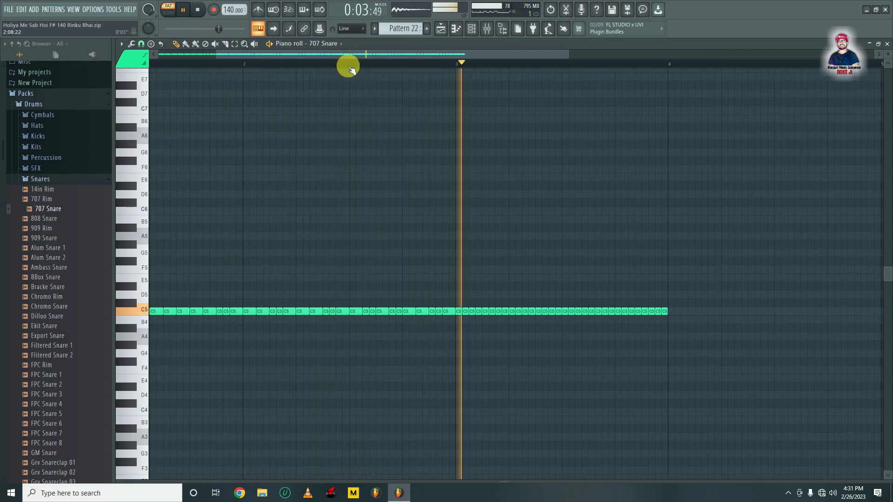
key("space")
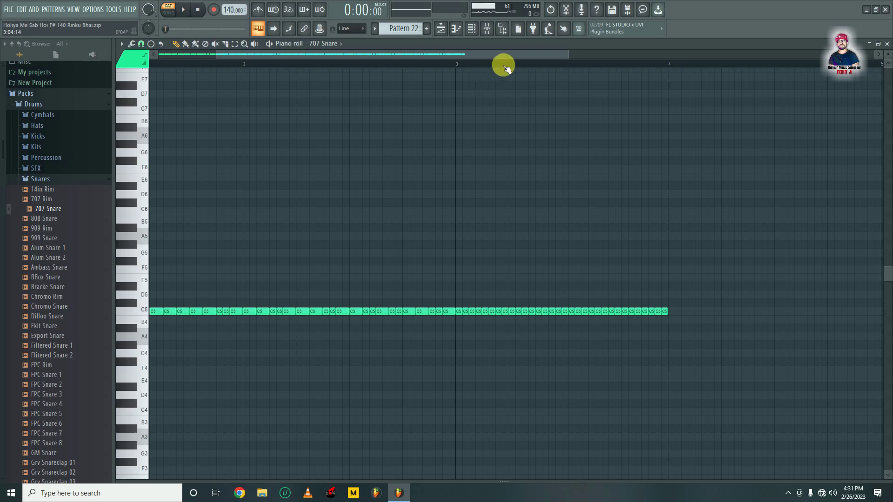
scroll(507, 69, "up", 2)
scroll(508, 69, "down", 3)
Close the piano roll, add a 3x Osc channel, and lower its oscillator coarse pitch, with oscillator 1 at -24 semitones
key("Escape")
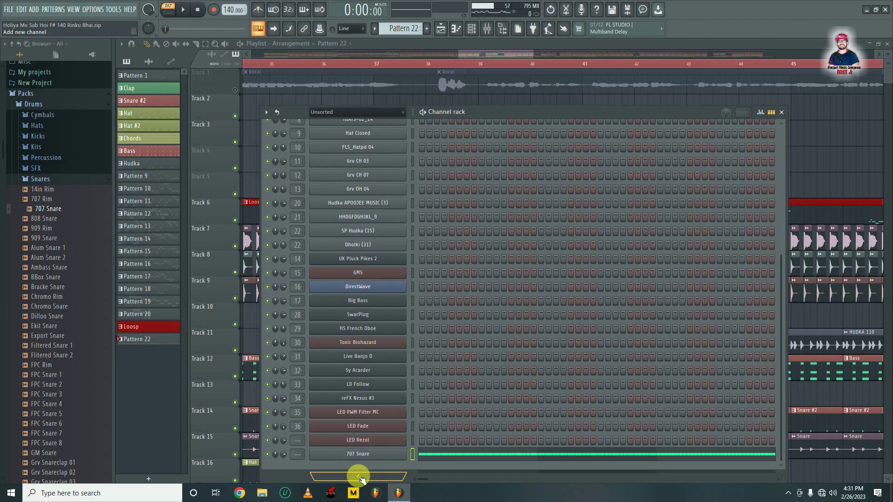
left_click(358, 478)
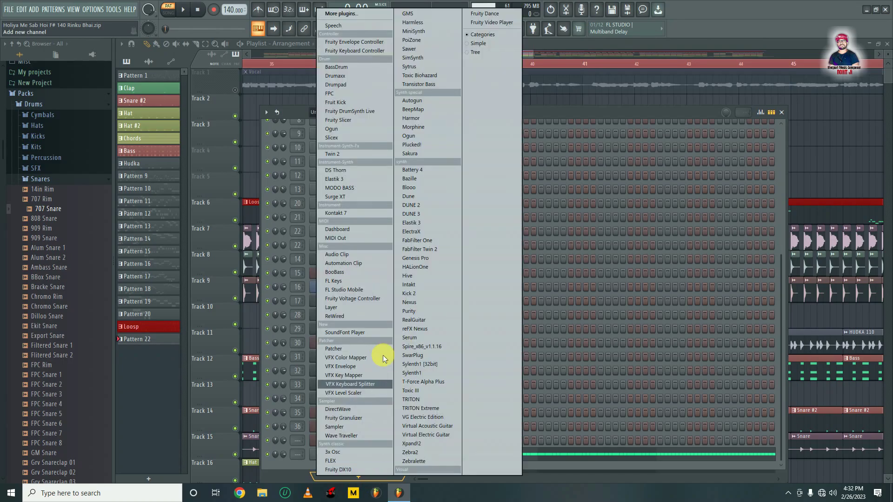
left_click(347, 452)
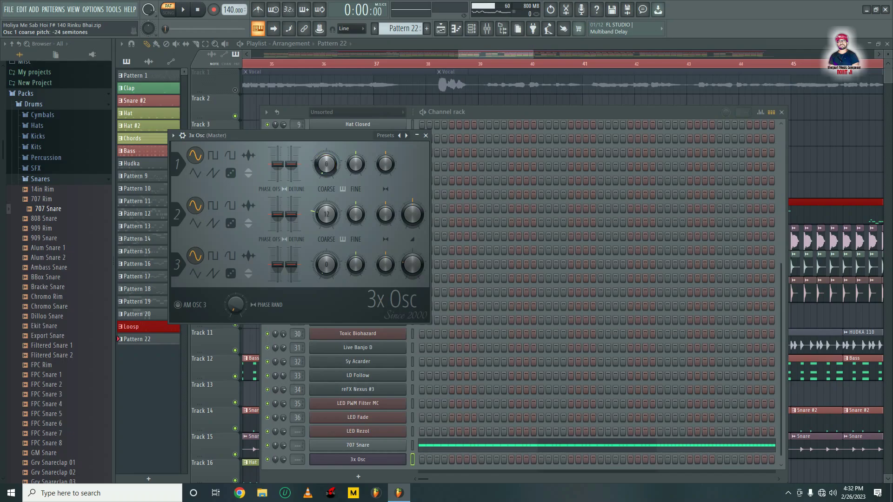
left_click_drag(327, 214, 326, 238)
left_click(425, 136)
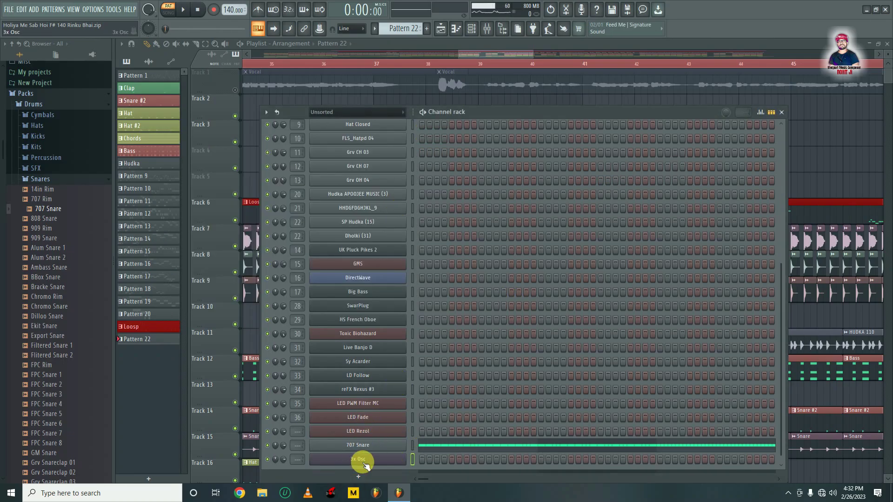
Close the channel rack and place Pattern 22 on Track 23 of the playlist, starting at bar 39
key("F6")
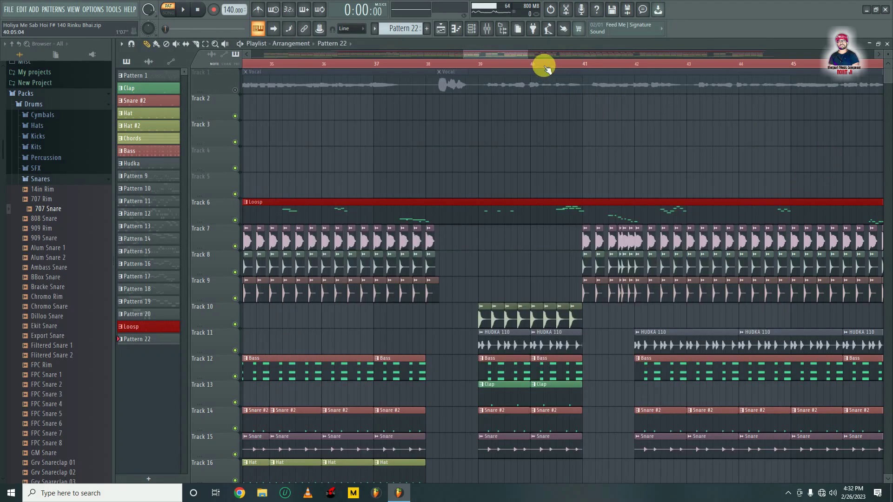
scroll(542, 65, "up", 3)
scroll(568, 239, "down", 5)
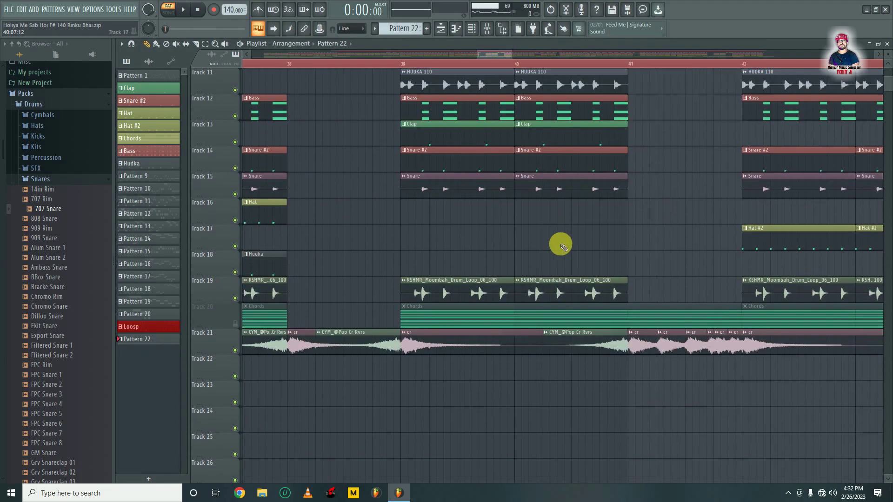
left_click(403, 401)
Rename the pattern clip on Track 23 as Snare Riser
left_click(403, 384)
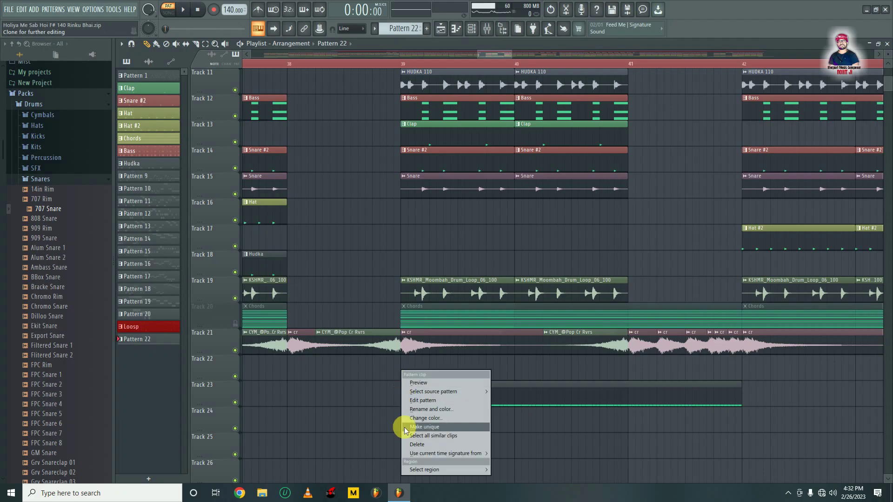
left_click(410, 409)
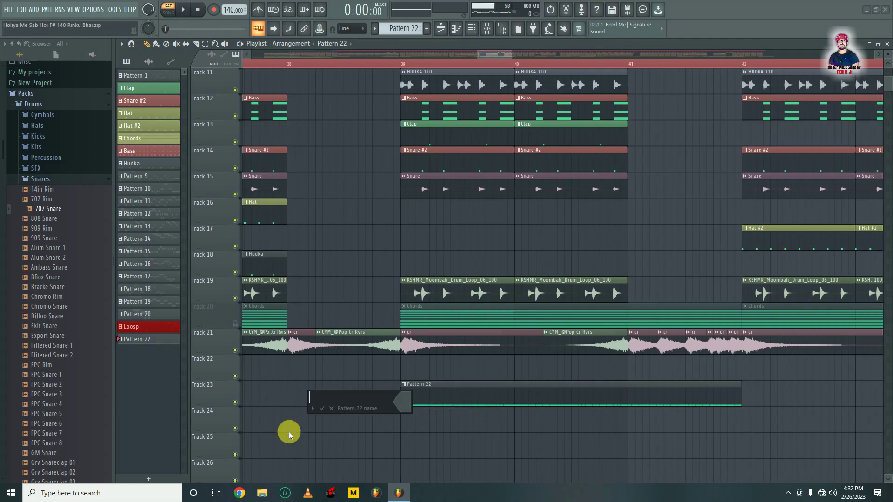
type("Snare Riser")
key("Return")
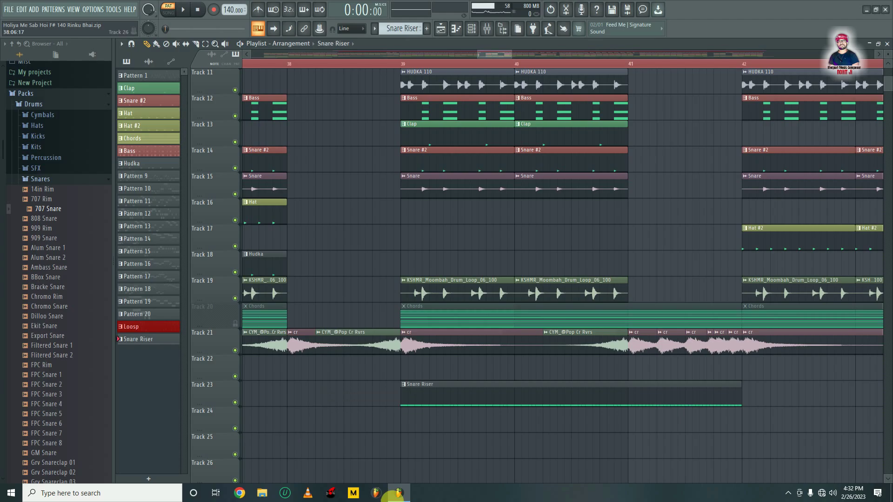
Create a new empty pattern after Snare Riser and name it 3x
left_click(426, 28)
left_click(472, 29)
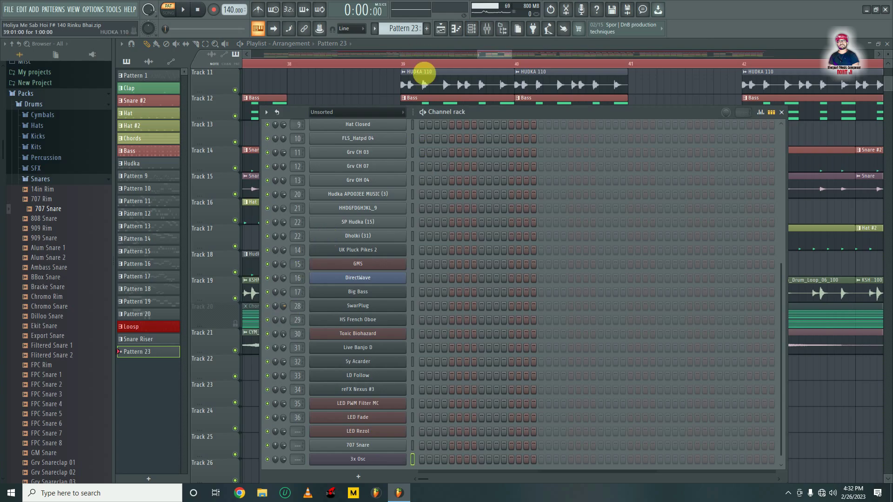
right_click(407, 22)
left_click(572, 49)
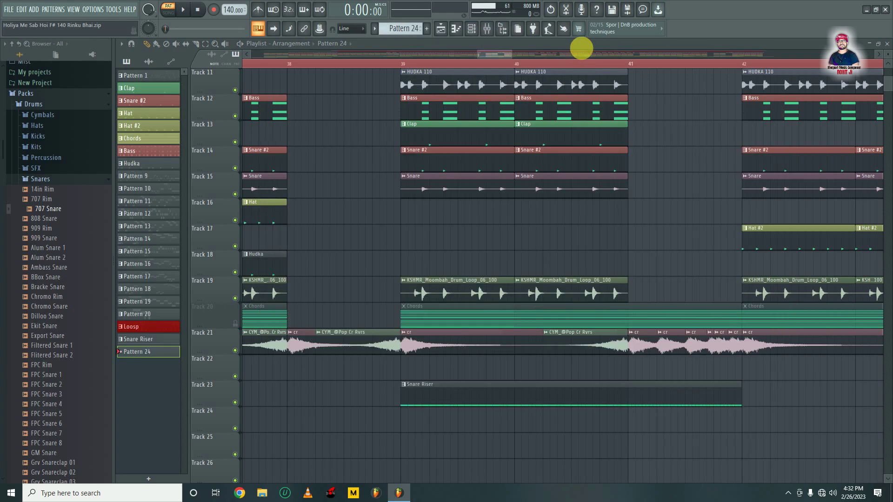
left_click(427, 29)
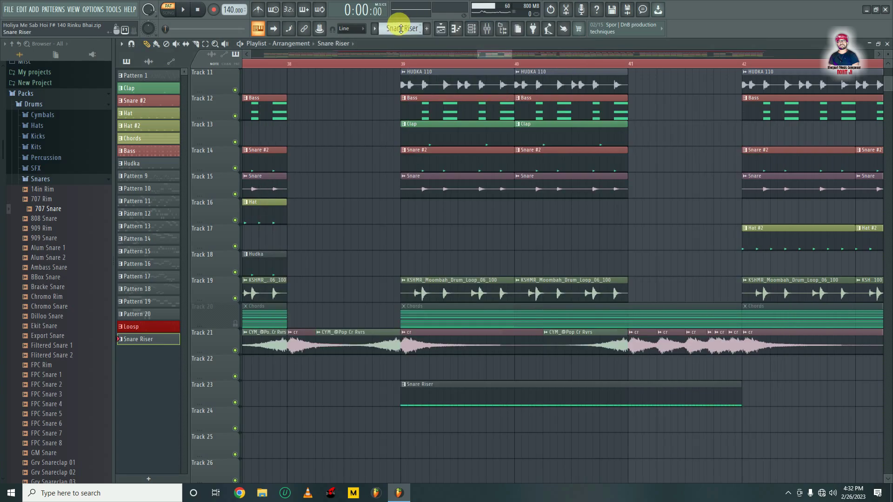
left_click(408, 28)
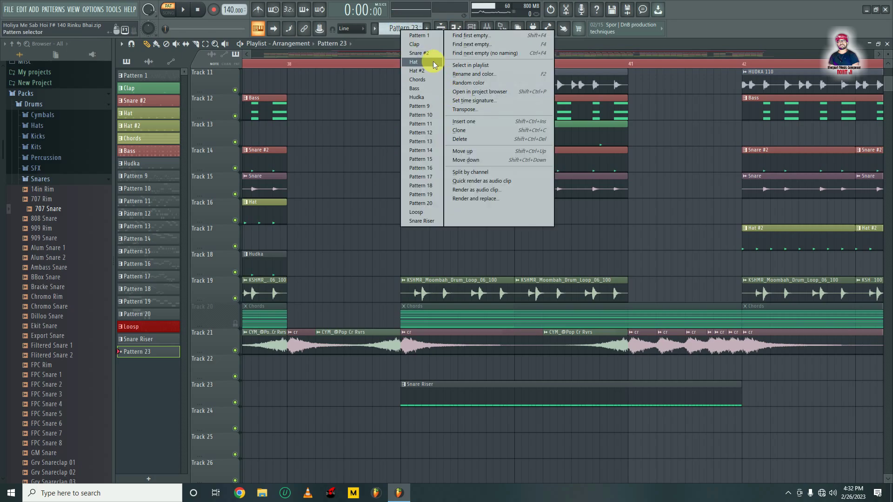
left_click(470, 74)
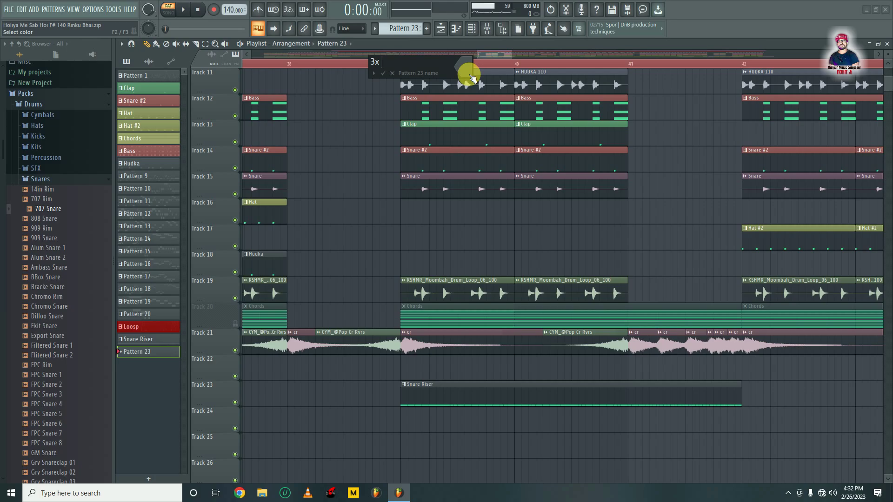
key("Return")
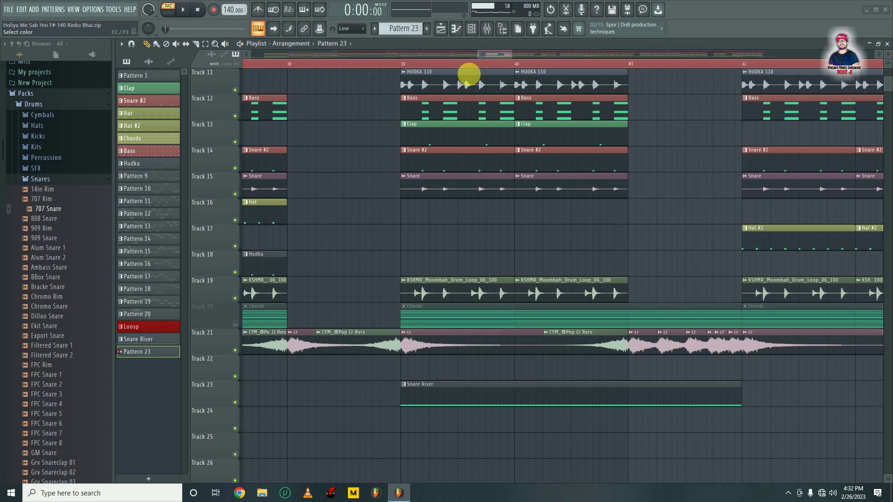
Open the 3x Osc channel's piano roll in the 3x pattern
left_click(471, 29)
scroll(424, 361, "down", 3)
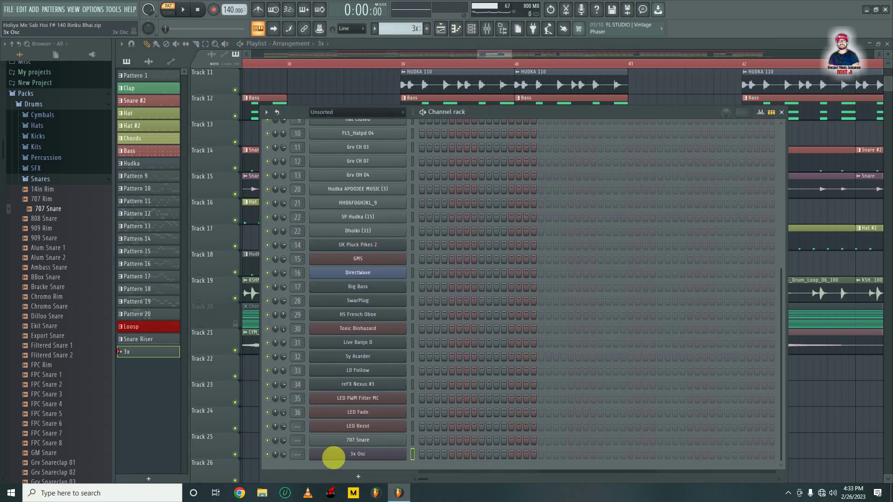
right_click(359, 455)
left_click(433, 351)
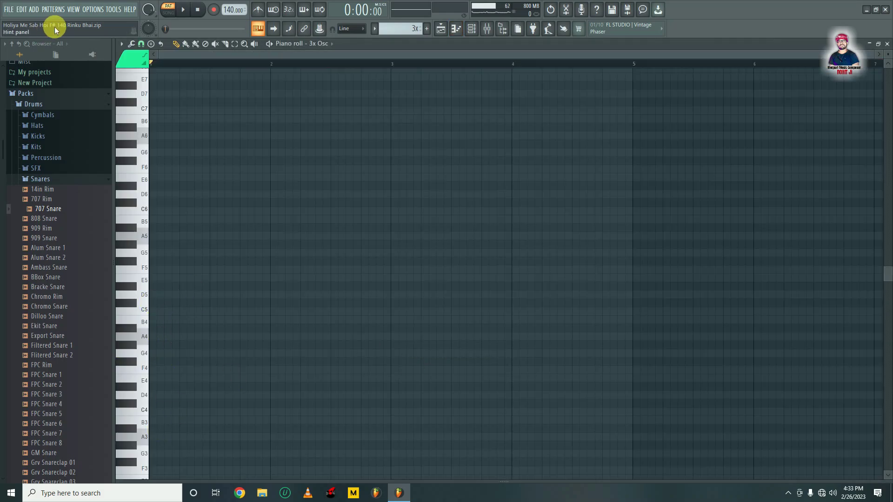
Audition keys around octave 4 and add an F#4 note spanning bars 1 through 3
left_click(126, 409)
left_click(128, 378)
left_click(129, 357)
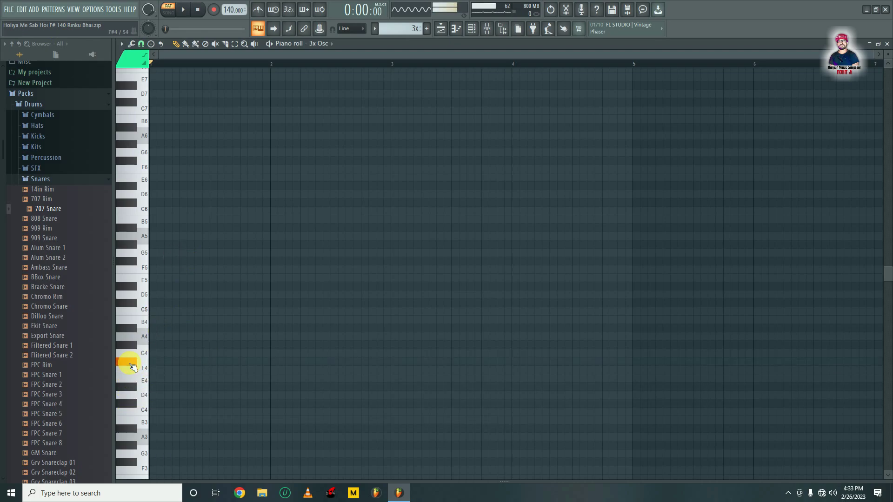
left_click(128, 361)
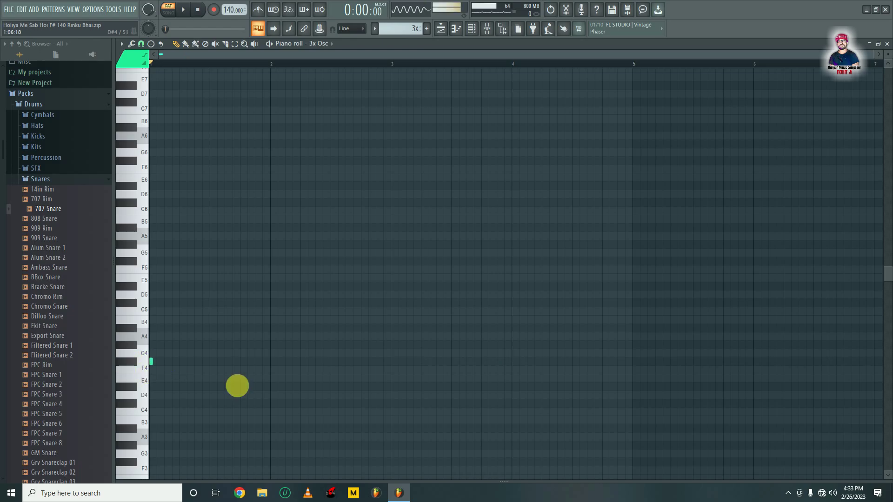
left_click_drag(158, 366, 508, 371)
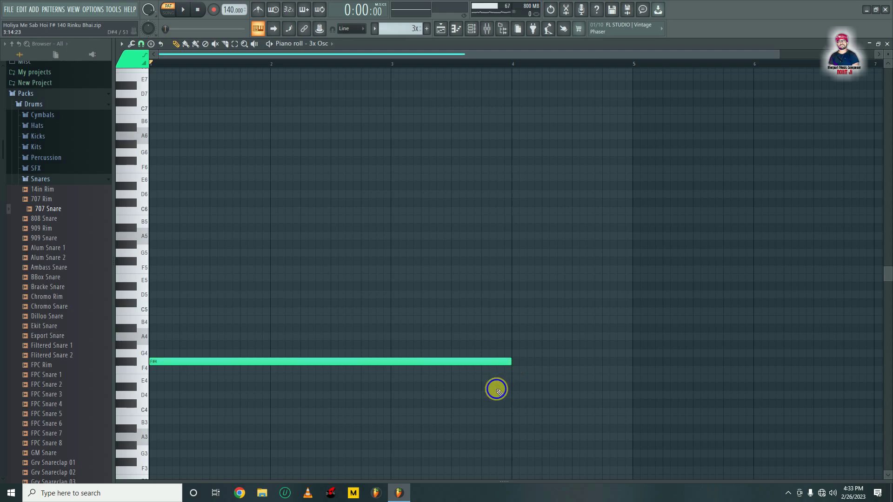
Enable slide notes, add an F#6 slide note spanning bars 1 through 3, and play the pattern back
scroll(197, 64, "up", 4)
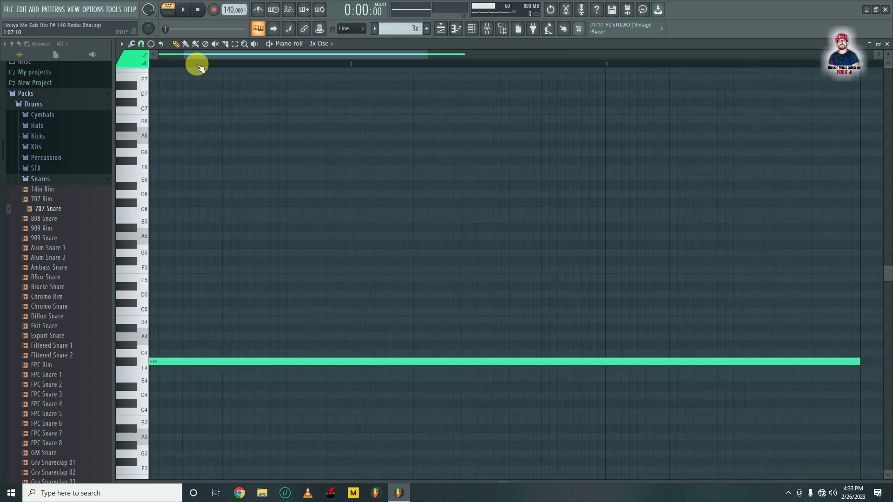
scroll(198, 62, "down", 3)
scroll(211, 58, "up", 2)
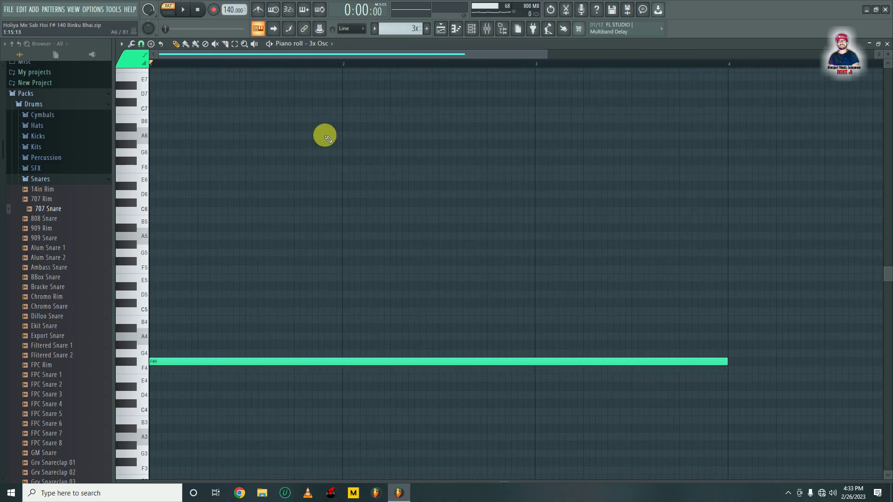
scroll(324, 135, "up", 1)
left_click(142, 44)
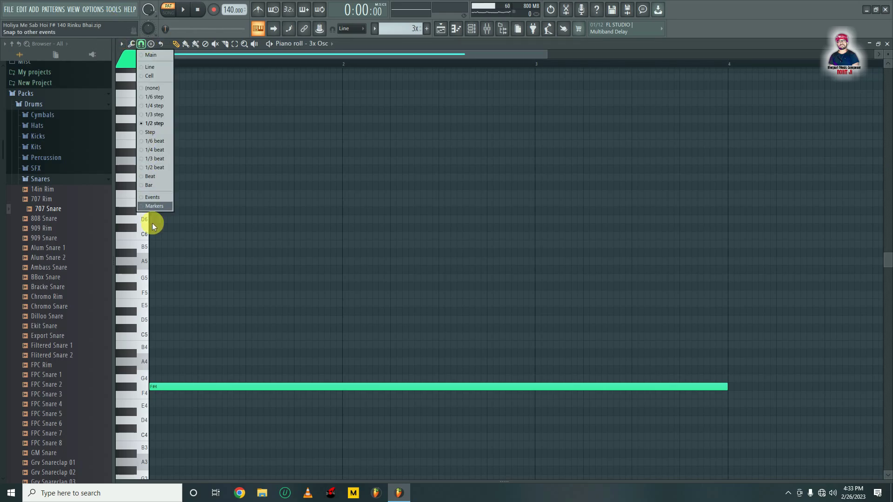
left_click(155, 158)
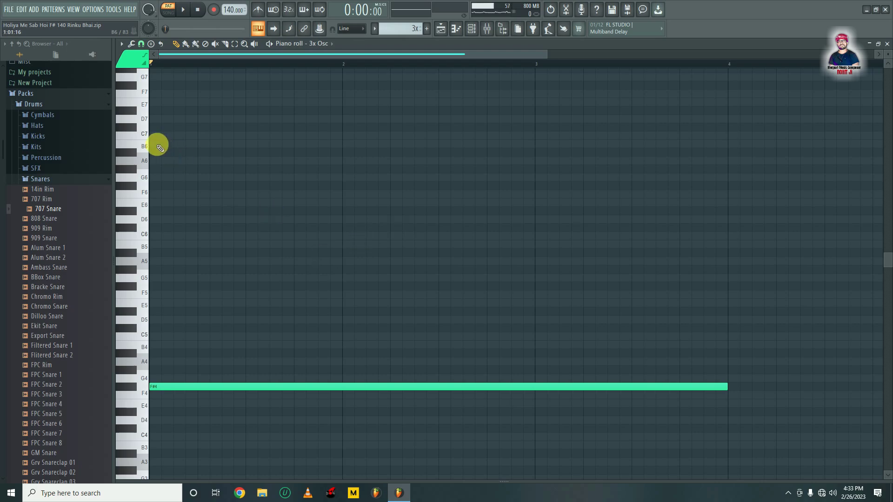
left_click_drag(132, 273, 143, 114)
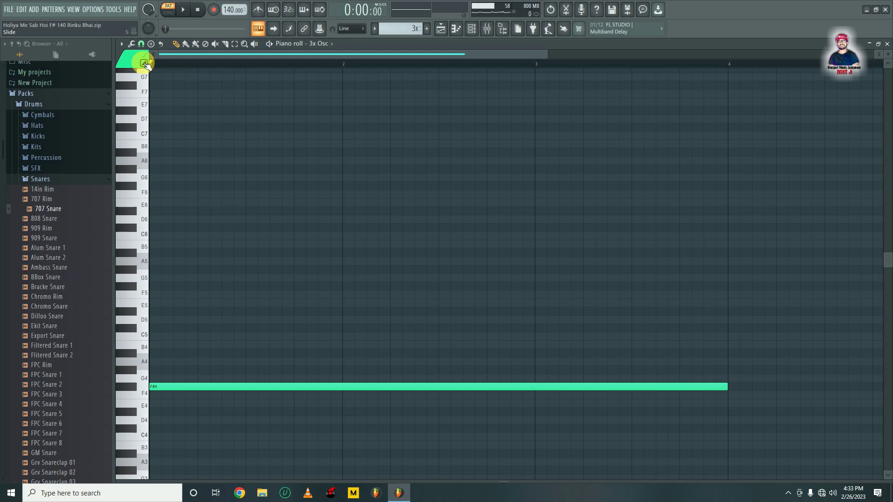
left_click_drag(170, 291, 146, 186)
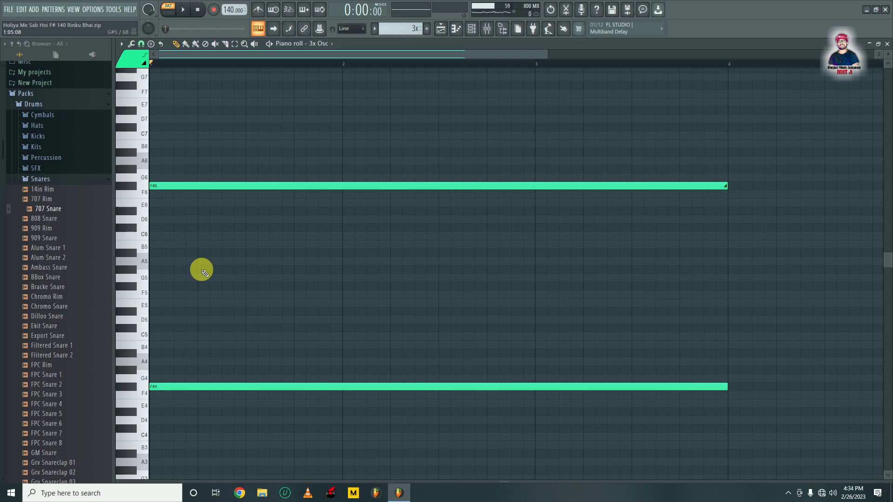
key("space")
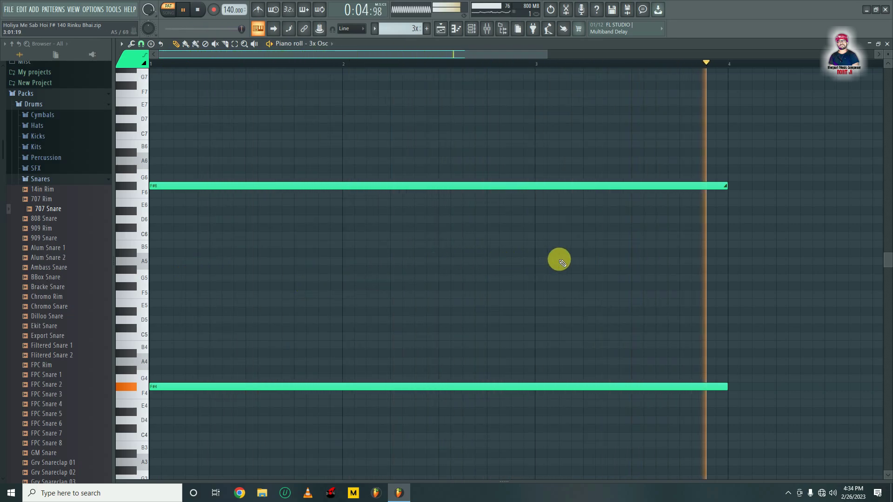
key("space")
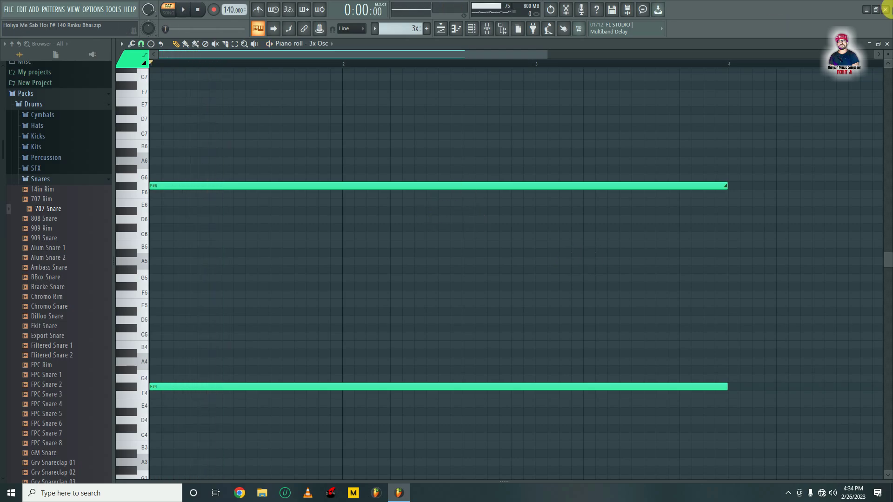
Close the piano roll and add a Harmor channel to the channel rack
left_click(887, 43)
left_click(357, 477)
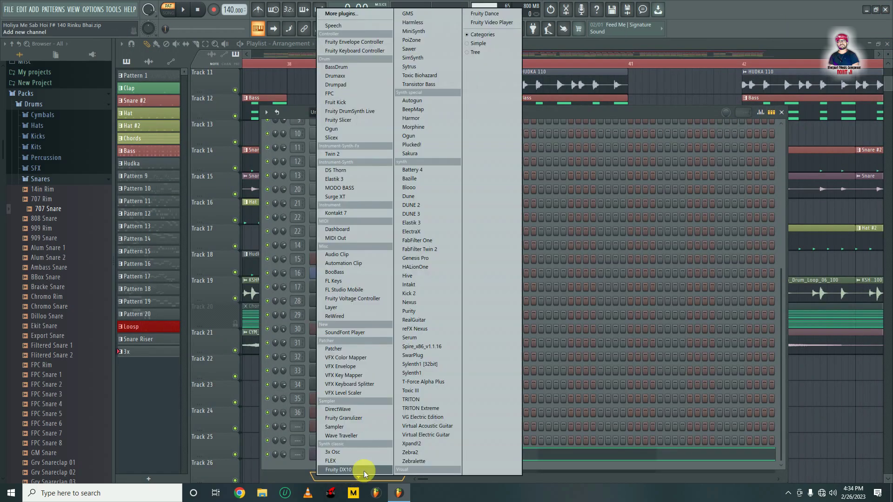
left_click(440, 119)
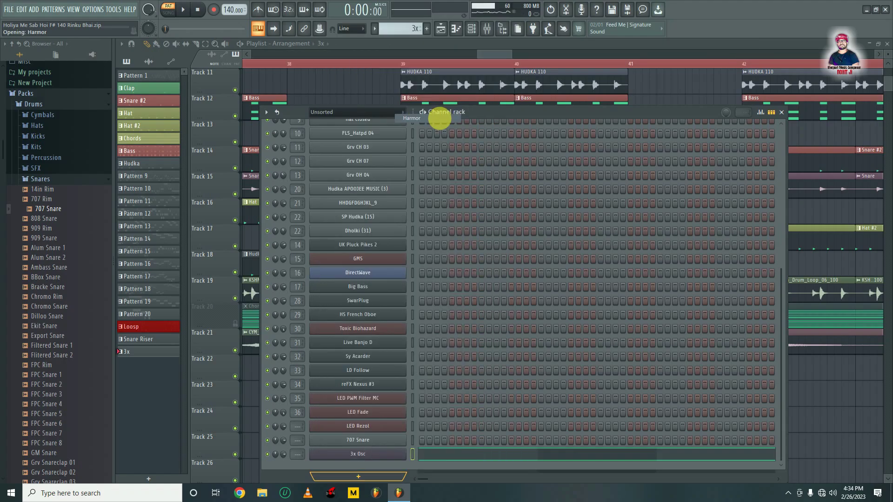
Load Harmor's Powerup 01 preset, compare it with Powerup 02, return to Powerup 01, and close the plugin
left_click(614, 149)
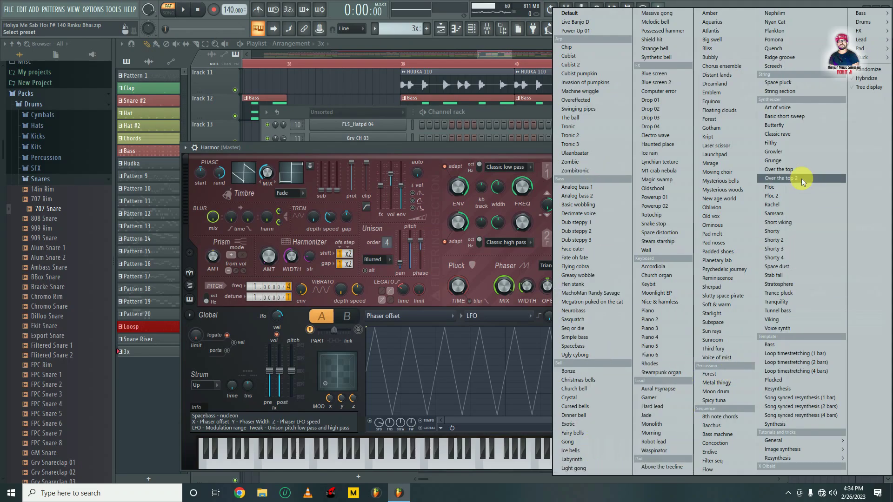
mouse_move(874, 26)
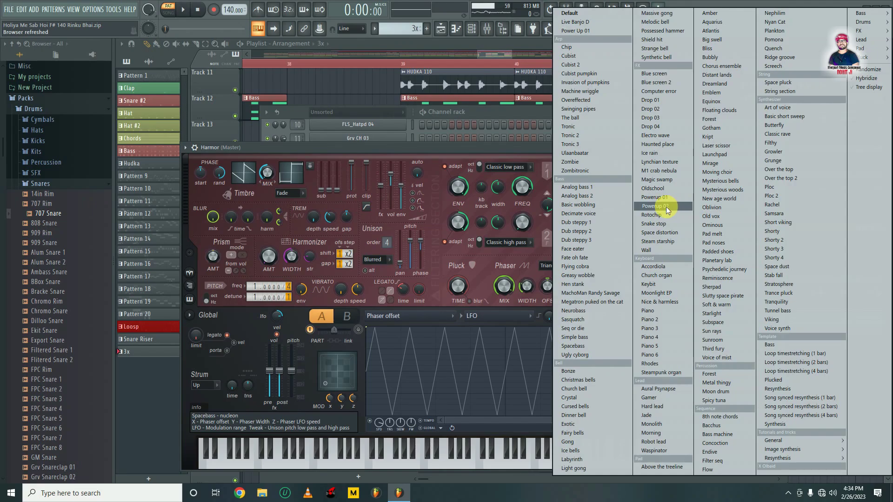
left_click(664, 197)
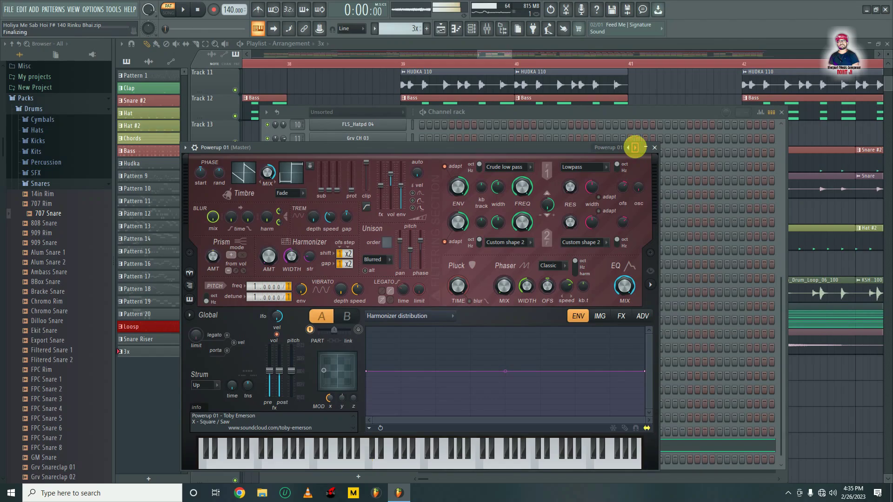
left_click(637, 148)
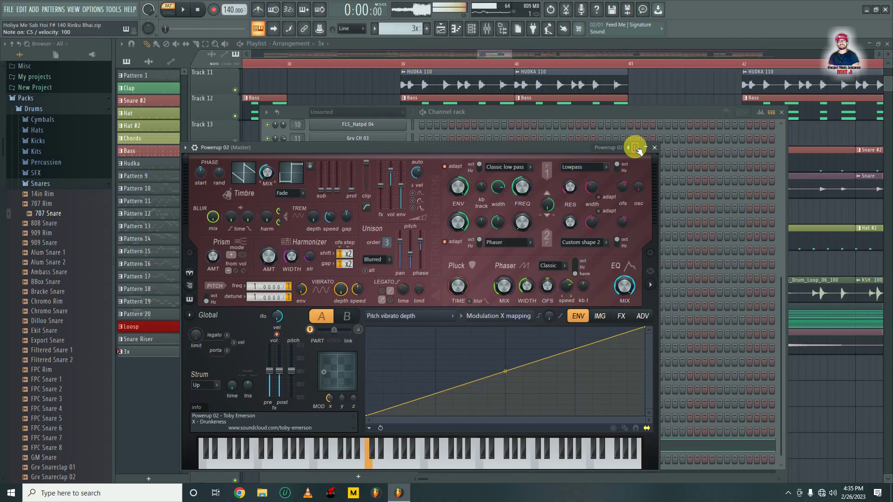
left_click(628, 148)
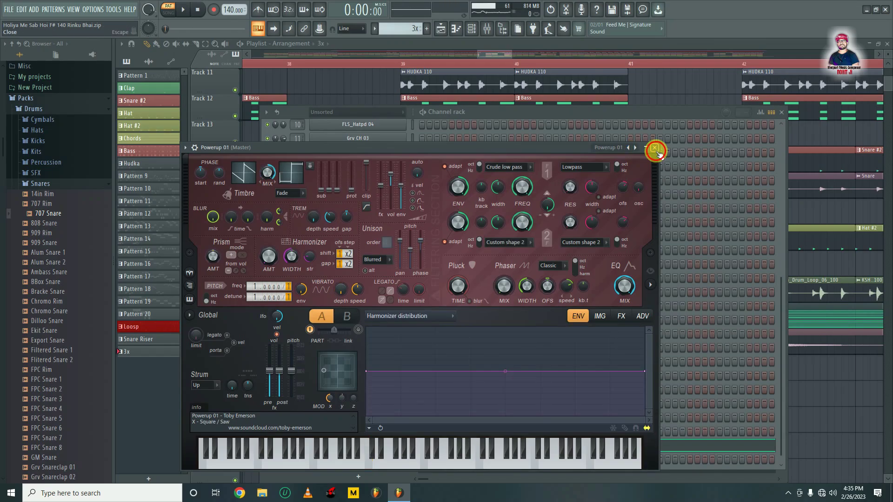
left_click(655, 149)
Copy the 3x Osc channel's notes and paste them into the Powerup 01 channel
right_click(366, 449)
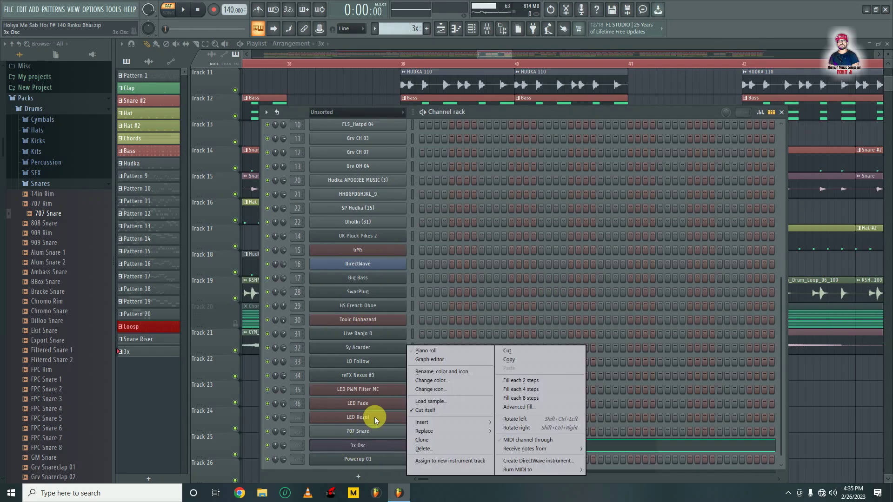
right_click(367, 460)
right_click(374, 460)
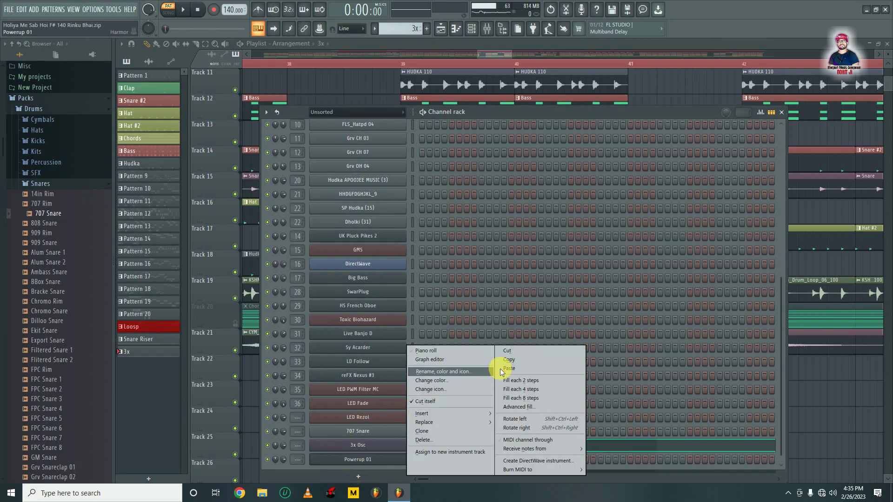
left_click(509, 368)
Delete the F#6 slide note from the Powerup 01 channel's piano roll and return to the channel rack
left_click(451, 459)
left_click_drag(769, 150, 216, 250)
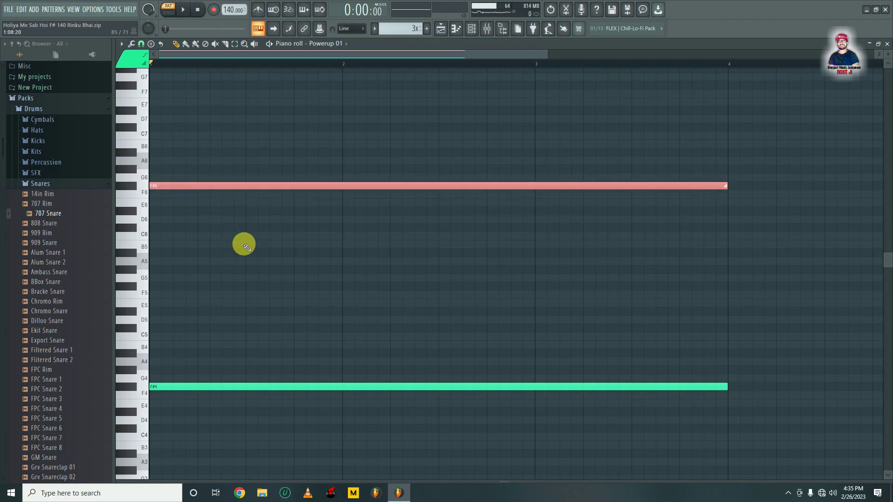
key("Delete")
left_click(471, 32)
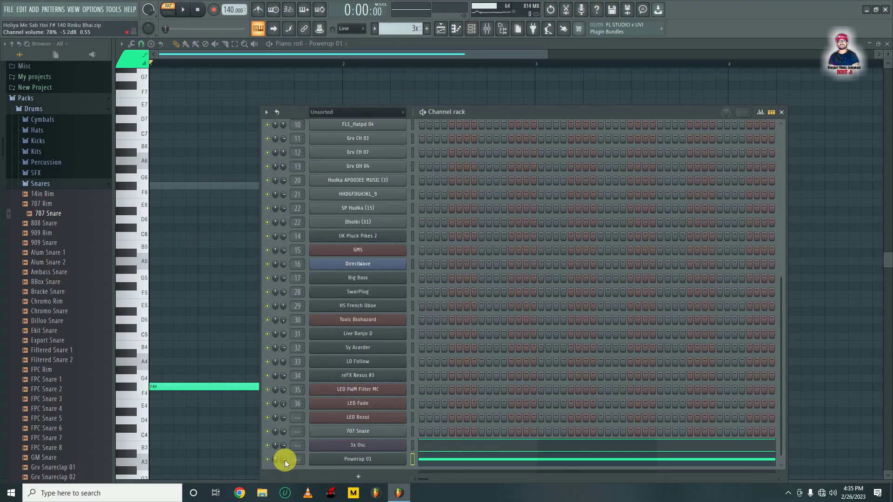
Set the Powerup 01 channel's volume to 28% while playing the pattern, and stop playback
key("space")
scroll(285, 460, "down", 10)
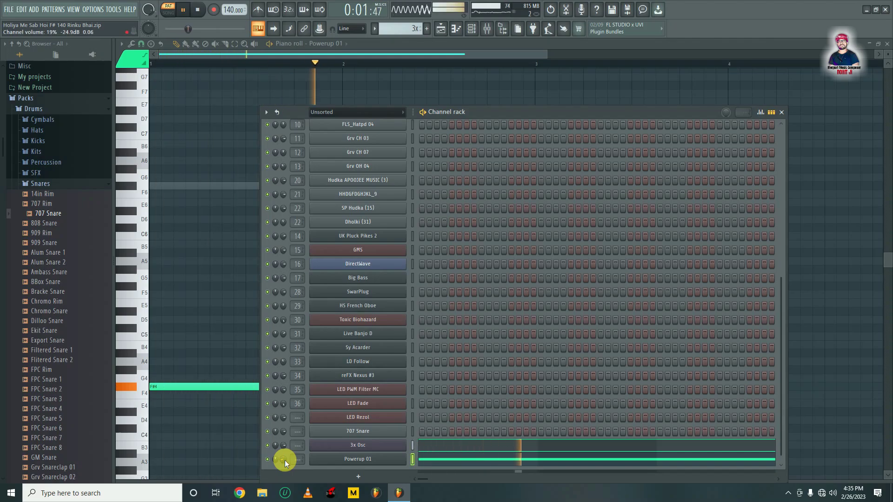
scroll(284, 460, "up", 3)
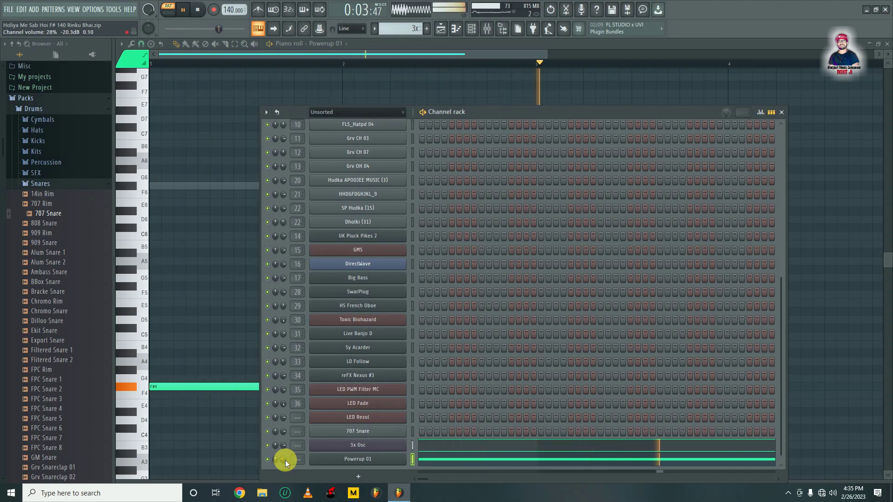
key("space")
Shorten and reposition the Powerup 01 channel's F#4 note so it starts at bar 2 and ends at bar 4, and leave the piano roll
left_click(454, 458)
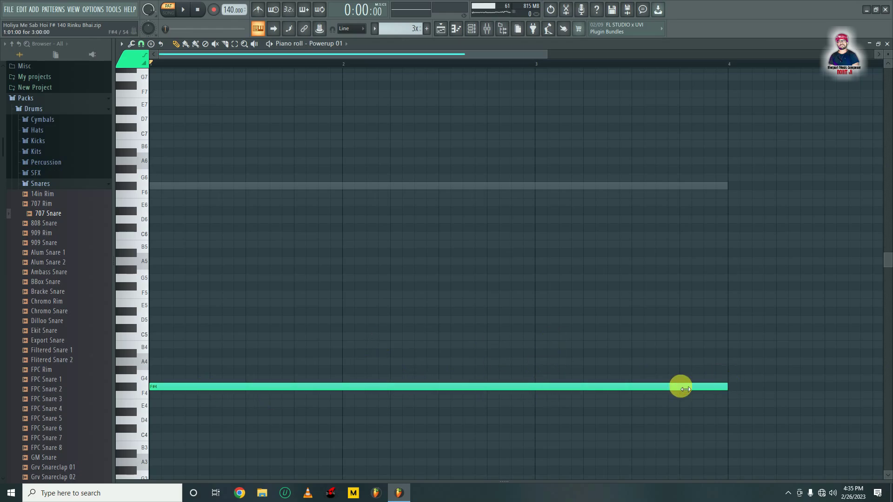
left_click_drag(686, 389, 532, 386)
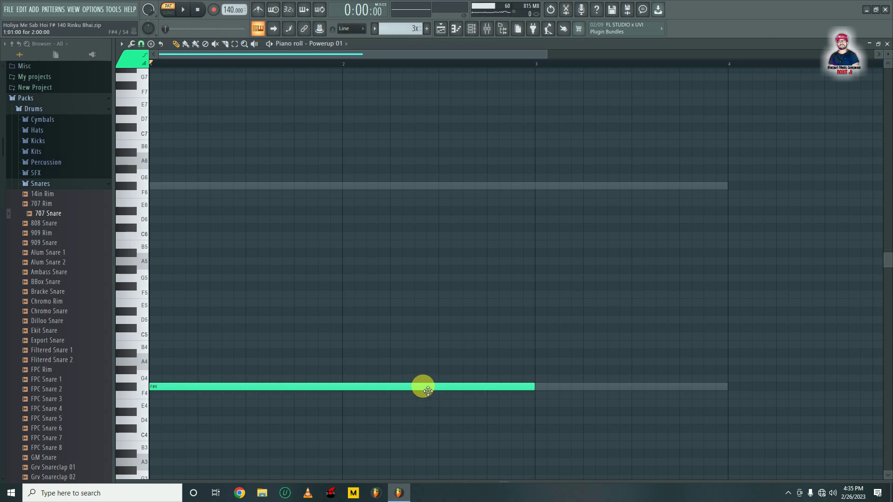
mouse_move(350, 388)
left_mouse_down()
mouse_move(526, 387)
mouse_move(348, 387)
mouse_move(355, 387)
left_mouse_up()
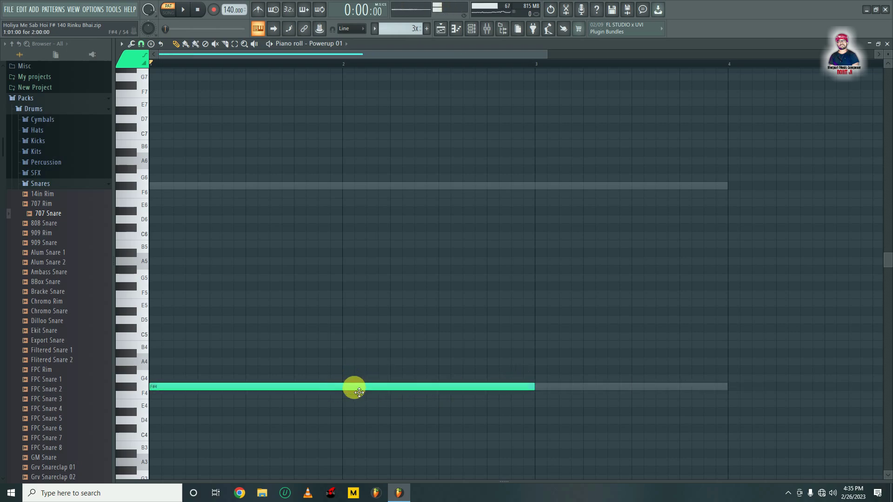
left_click_drag(536, 390, 718, 394)
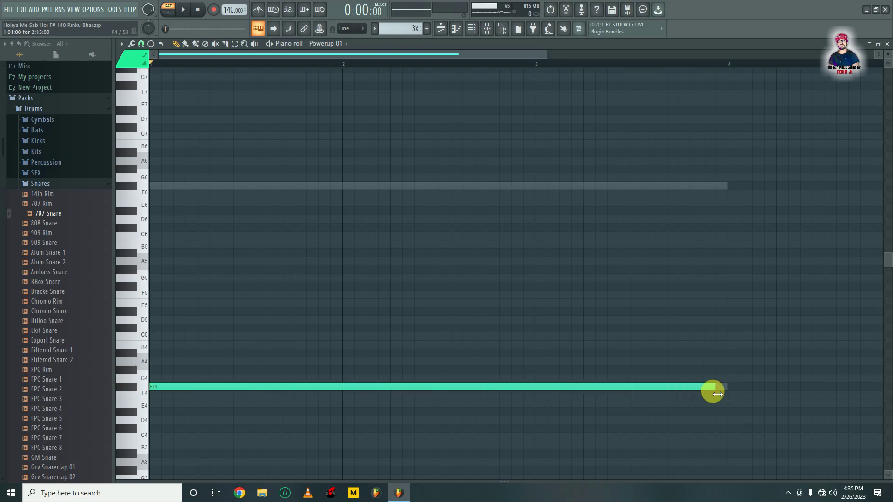
key("space")
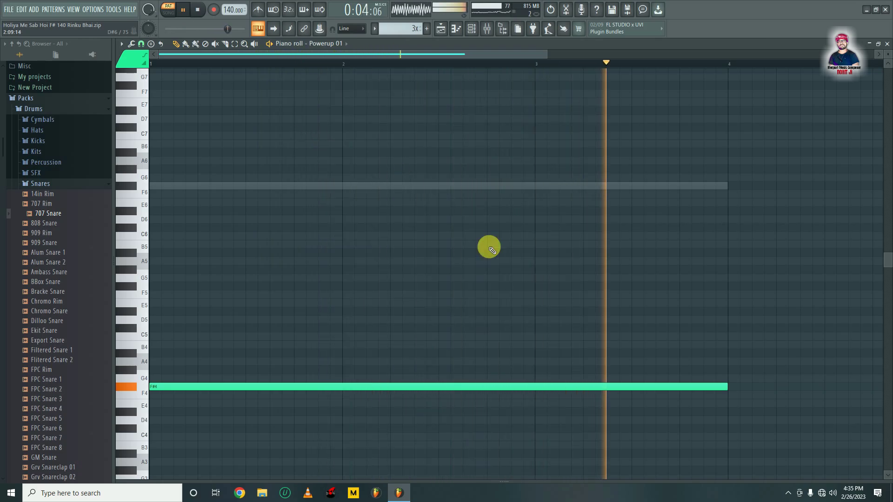
key("space")
left_click_drag(730, 392, 701, 392)
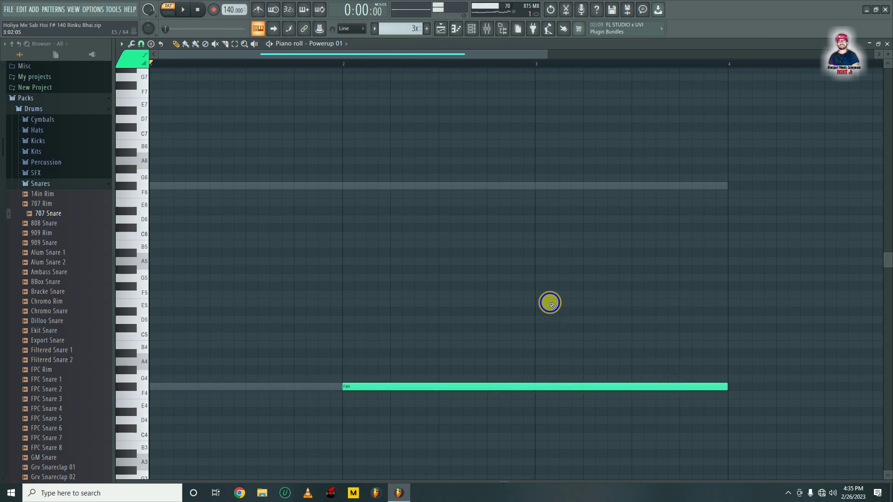
right_click(259, 186)
right_click(258, 186)
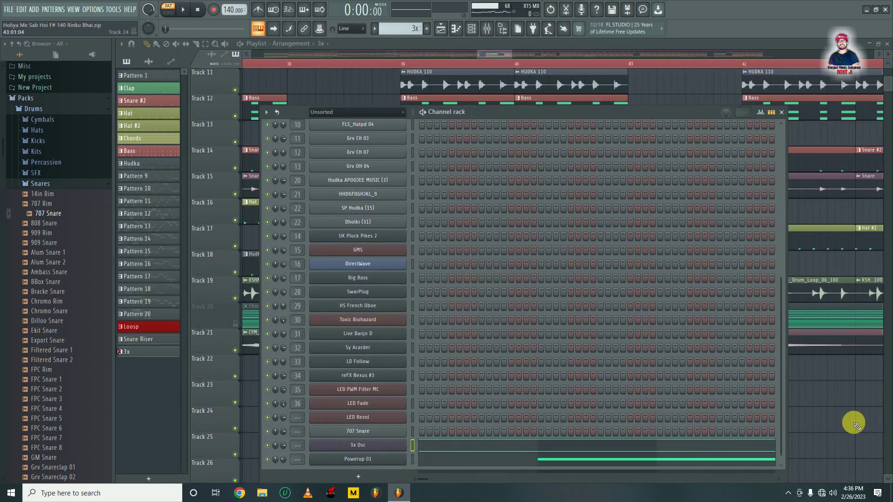
key("F6")
scroll(466, 386, "down", 1)
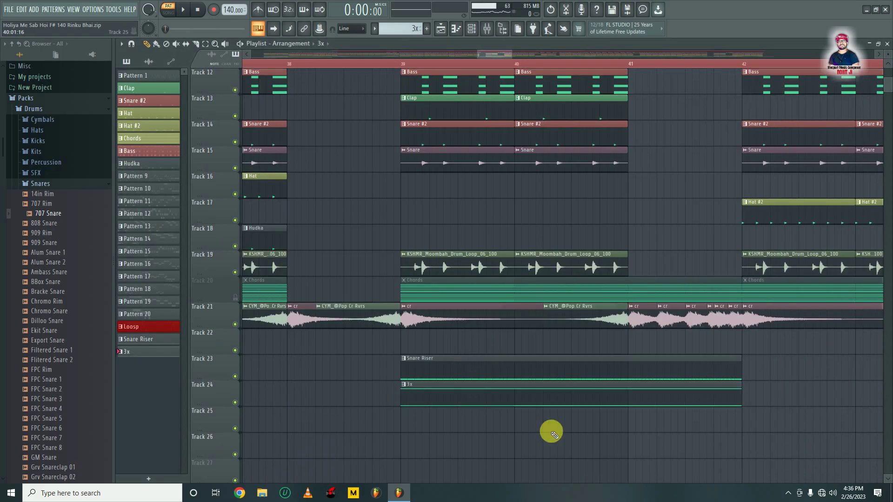
left_click(470, 30)
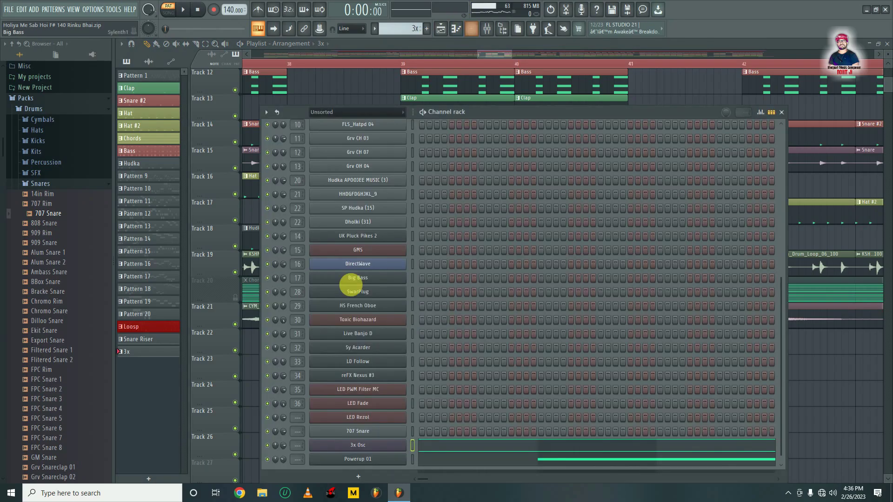
right_click(283, 459)
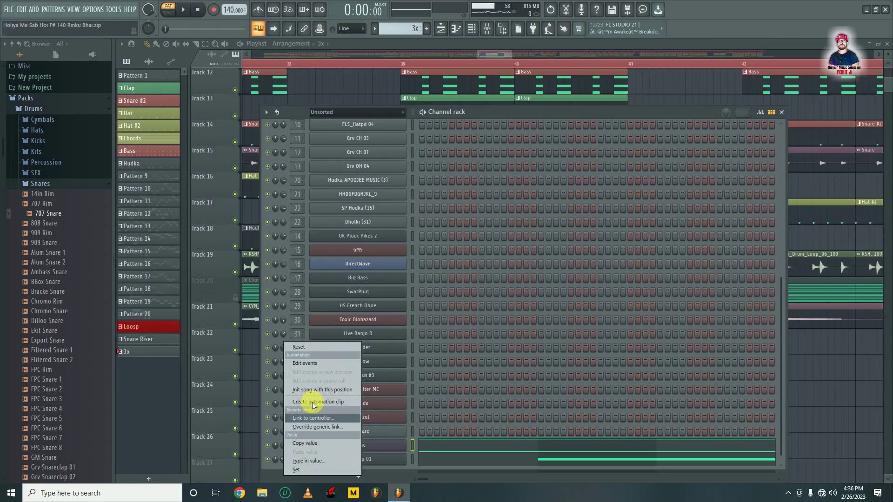
right_click(817, 371)
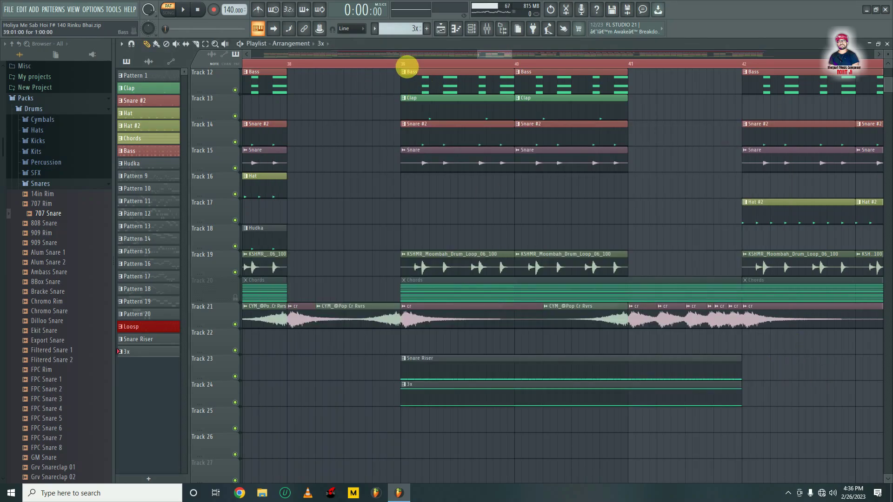
Select the riser section from bar 39 to bar 42 and create an automation clip for the Powerup 01 channel volume
left_click(406, 65)
left_click_drag(403, 65, 743, 70)
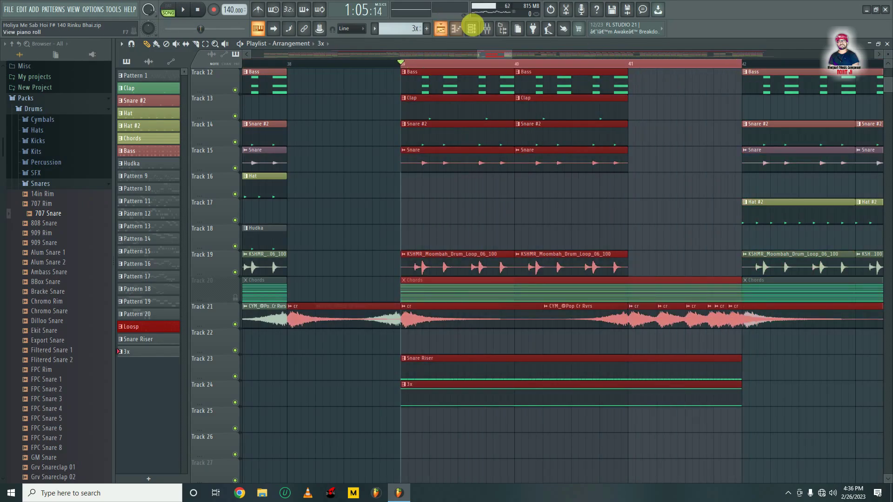
left_click(477, 29)
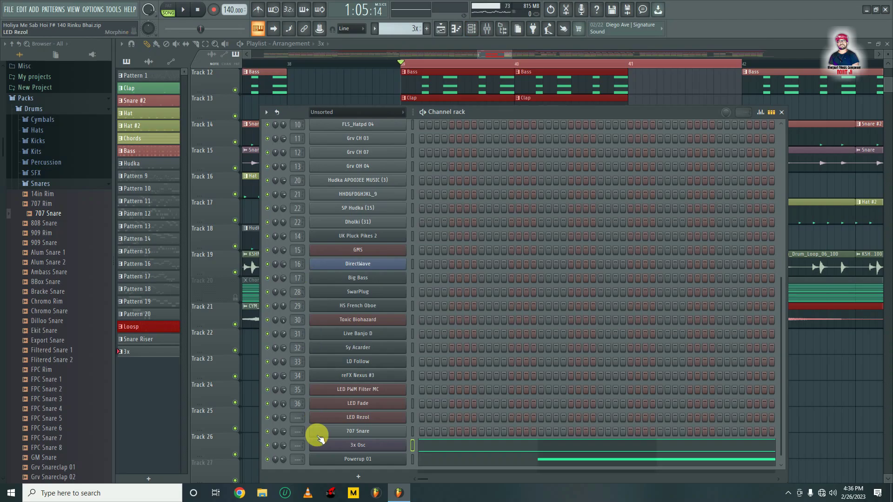
right_click(284, 460)
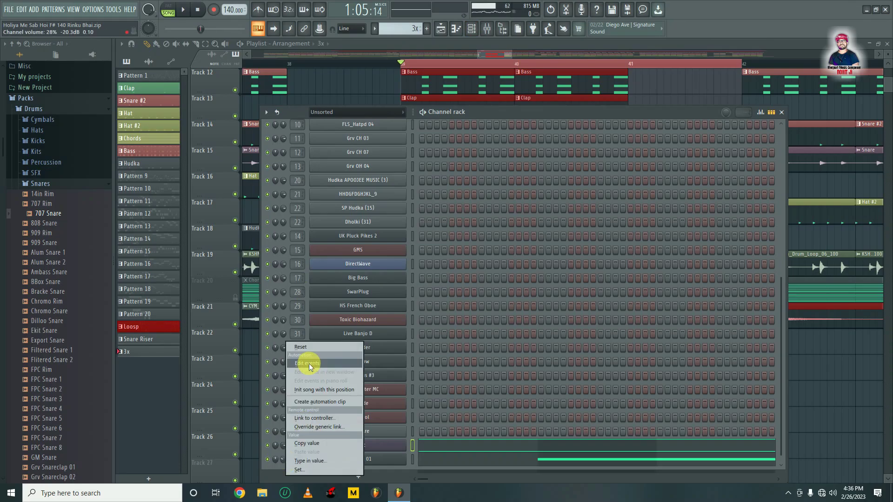
left_click(310, 403)
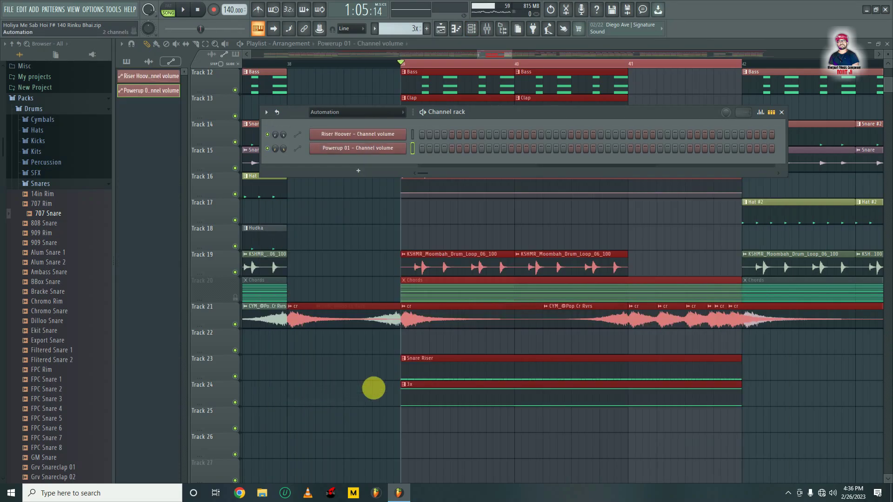
Move the Powerup 01 volume automation clip to Track 25, shape it as a rising ramp, and audition the section
left_click_drag(456, 181, 460, 416)
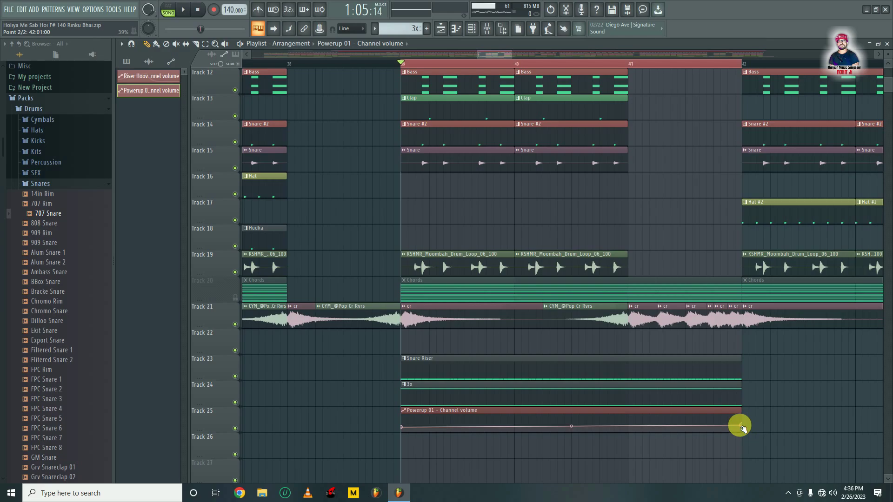
left_click_drag(404, 431, 404, 435)
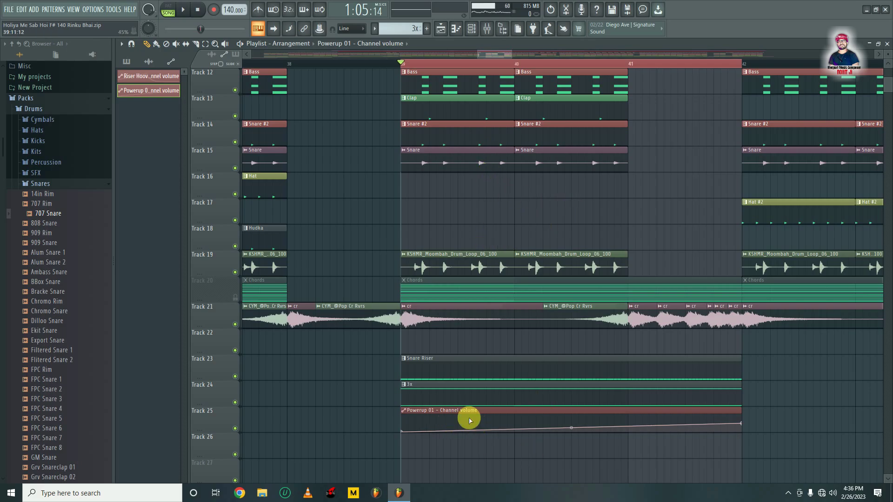
key("space")
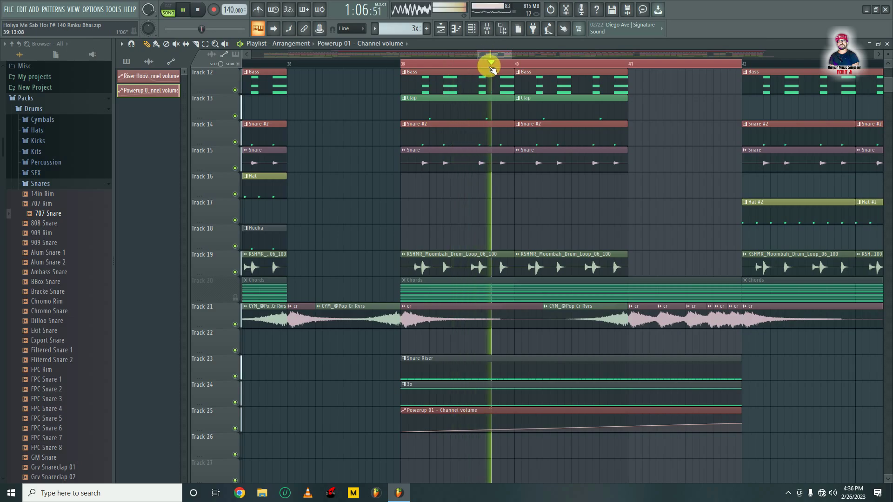
scroll(488, 66, "down", 3)
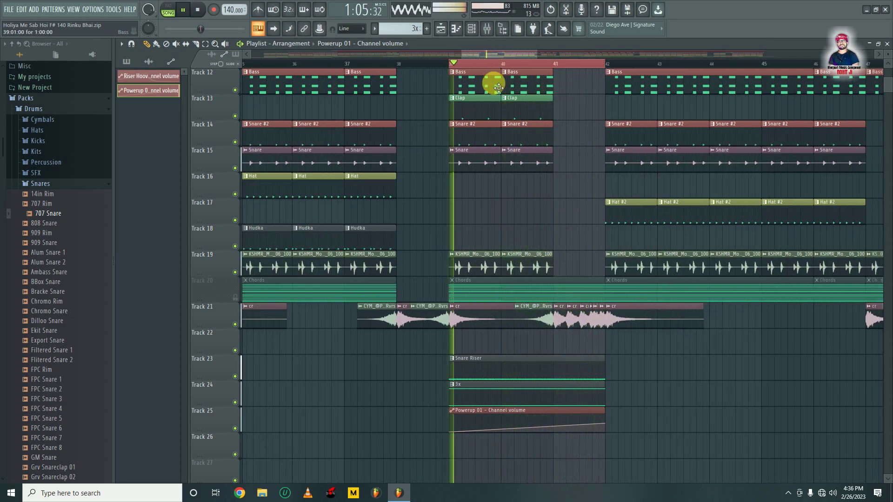
key("space")
Select the Snare Riser pattern and create an automation clip for the 707 Snare channel volume over the selected section
scroll(505, 68, "down", 3)
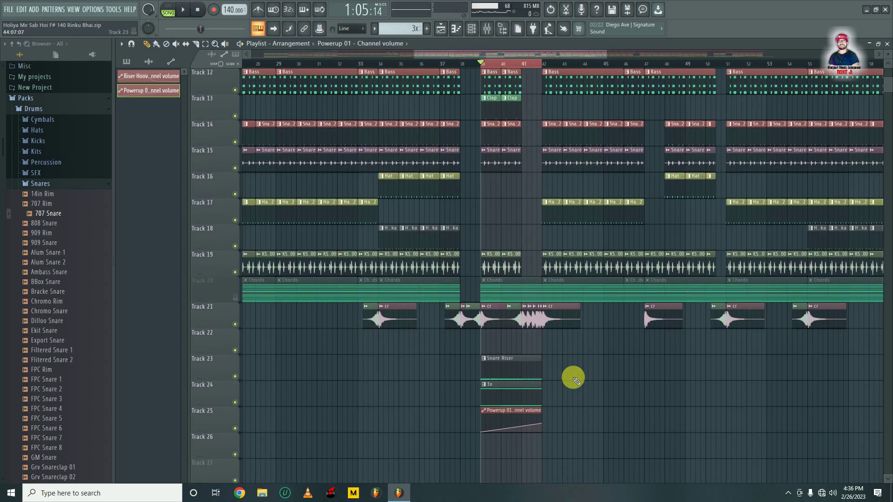
left_click(493, 363)
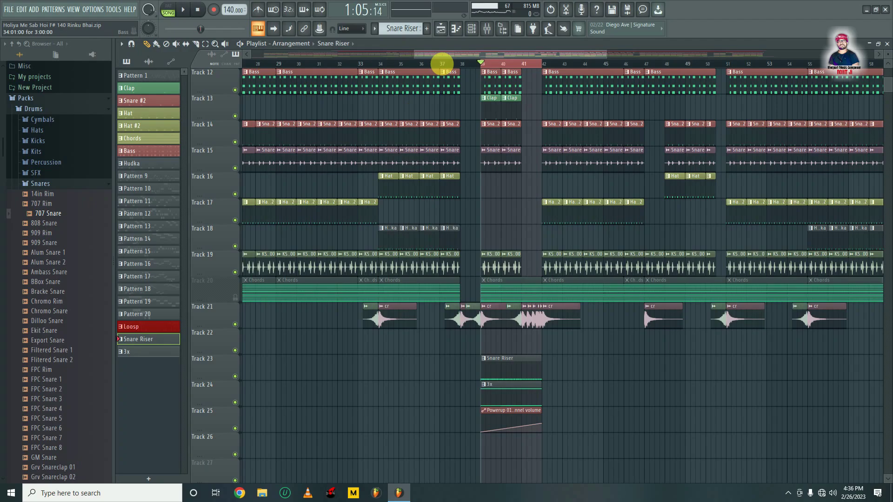
left_click(473, 29)
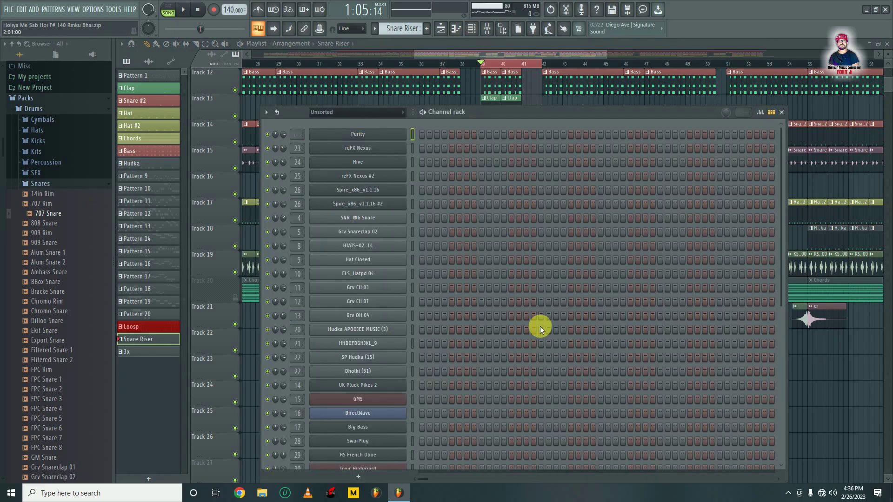
scroll(373, 412, "down", 4)
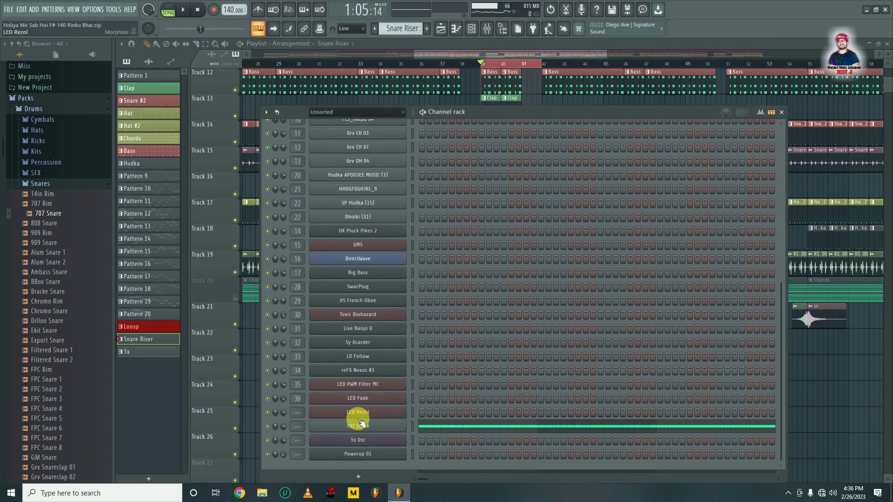
right_click(283, 426)
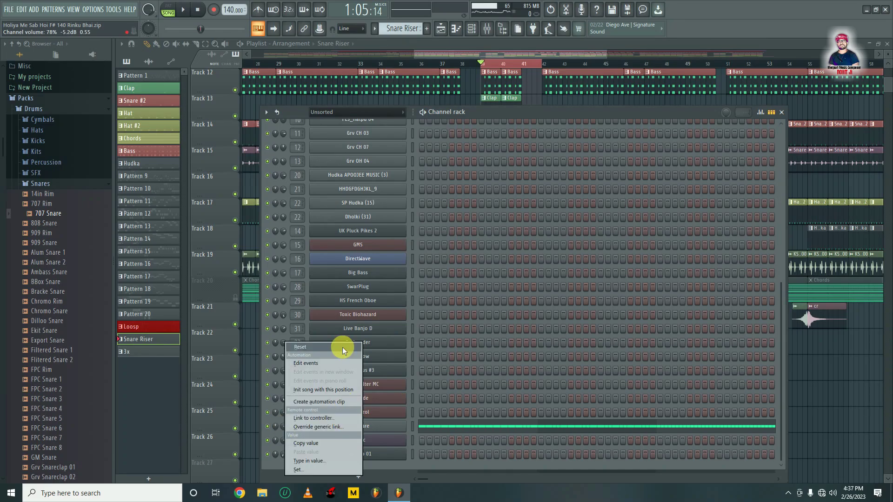
left_click(343, 402)
Place the 707 Snare volume automation clip on Track 26, shape it as a curved upward ramp, and audition the section
left_click_drag(507, 175, 484, 486)
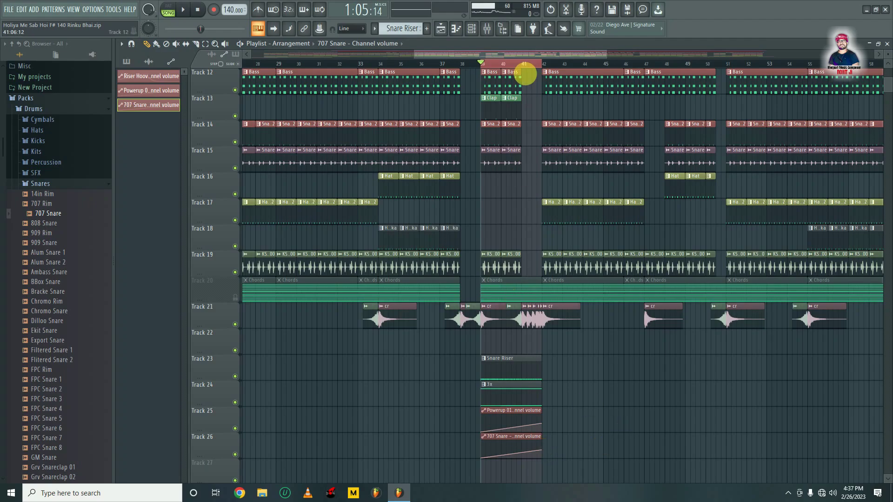
scroll(526, 75, "up", 3)
key("space")
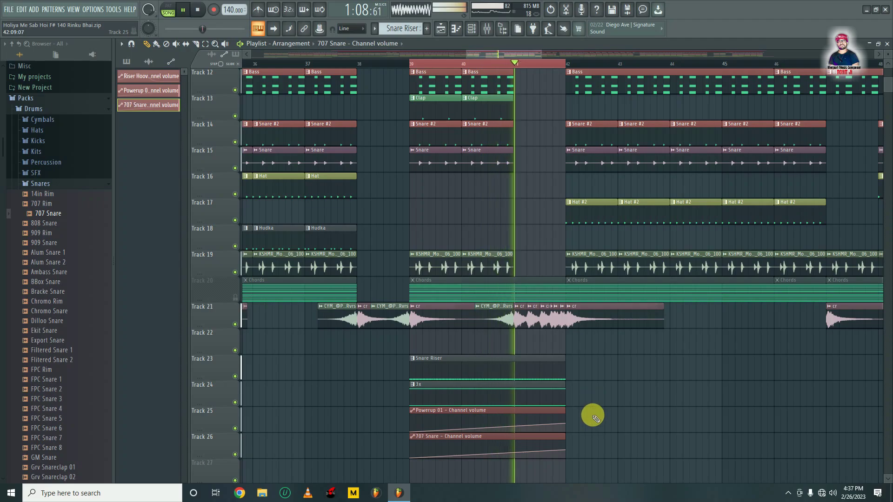
key("space")
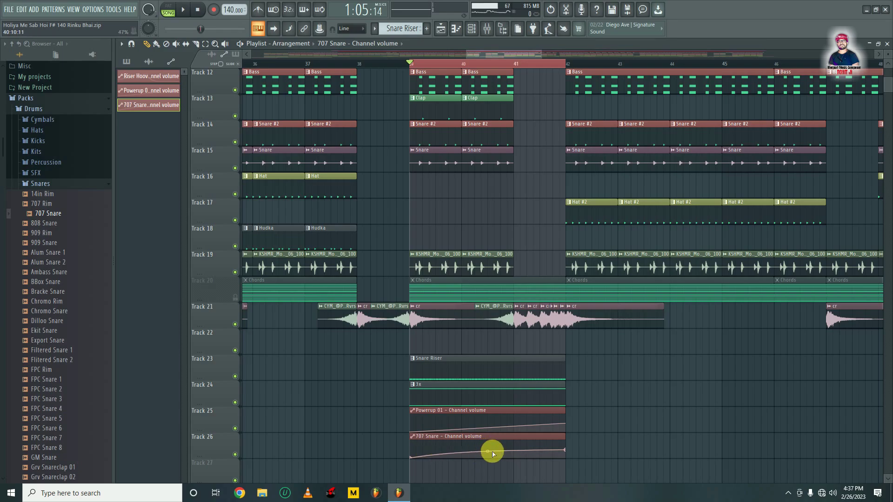
key("space")
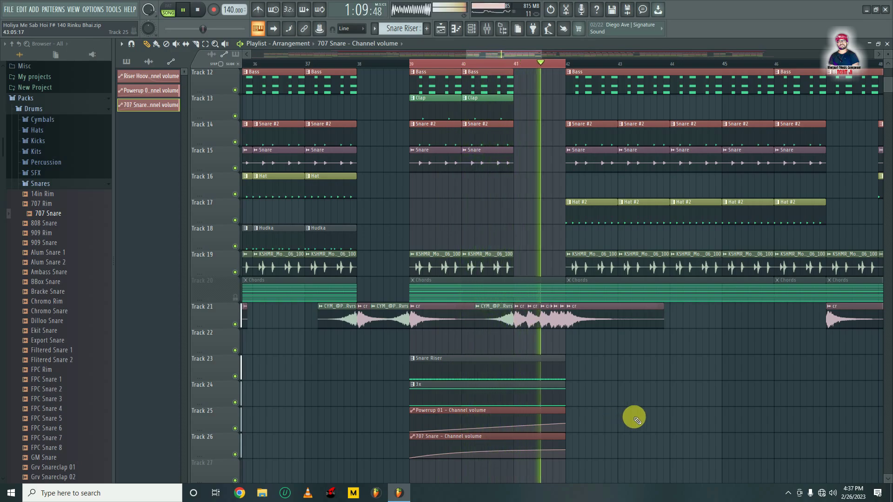
key("space")
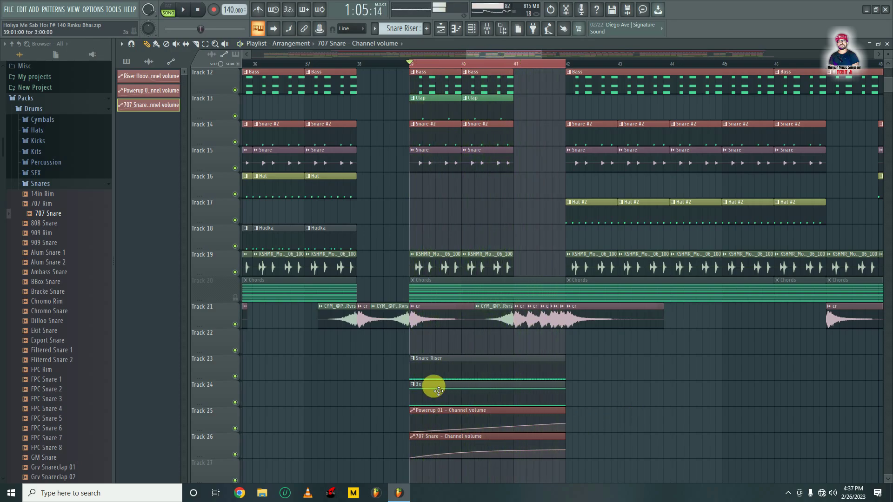
Create an automation clip for the 3x Osc channel volume over the riser section from bar 39 to bar 42
left_click(461, 396)
left_click(454, 365)
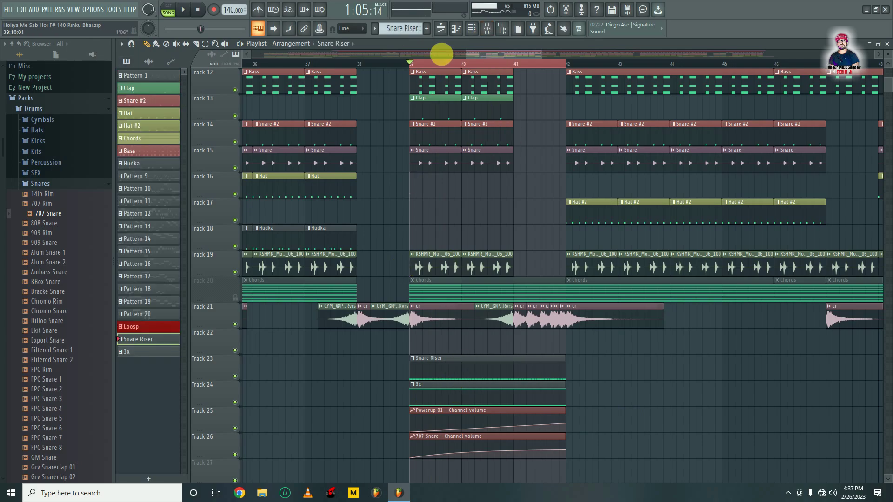
left_click(474, 29)
scroll(368, 343, "down", 5)
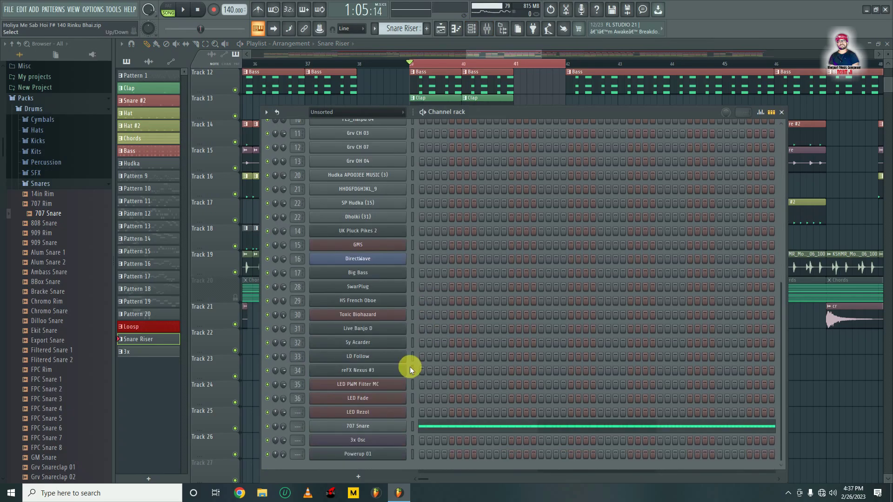
right_click(284, 440)
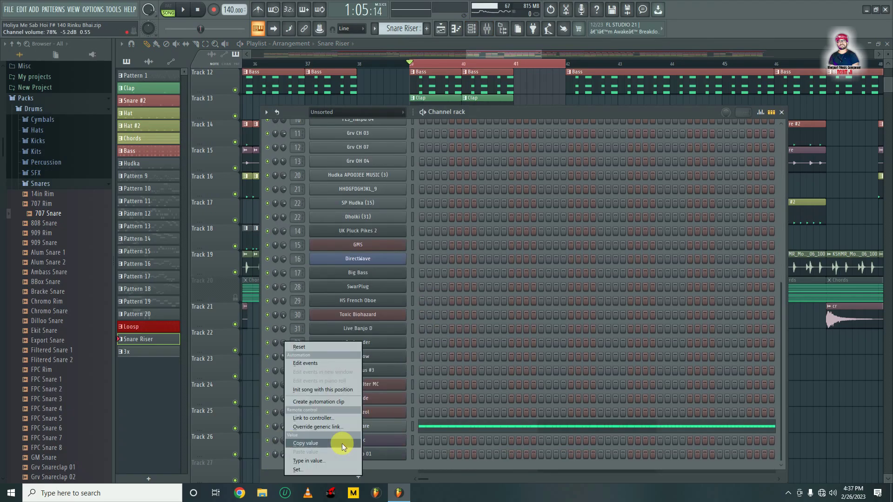
left_click(341, 402)
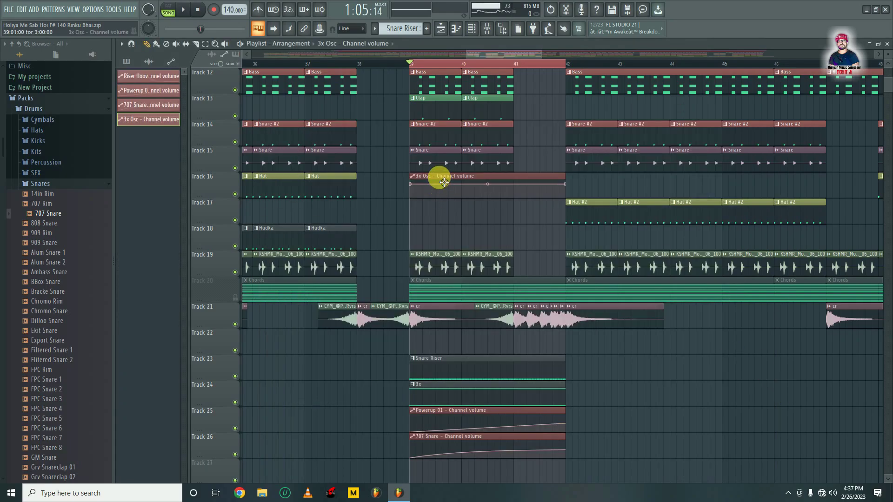
Move the 3x Osc volume automation clip to Track 27 and lower its start point to form a rising ramp
left_click_drag(445, 183, 442, 462)
scroll(580, 412, "down", 3)
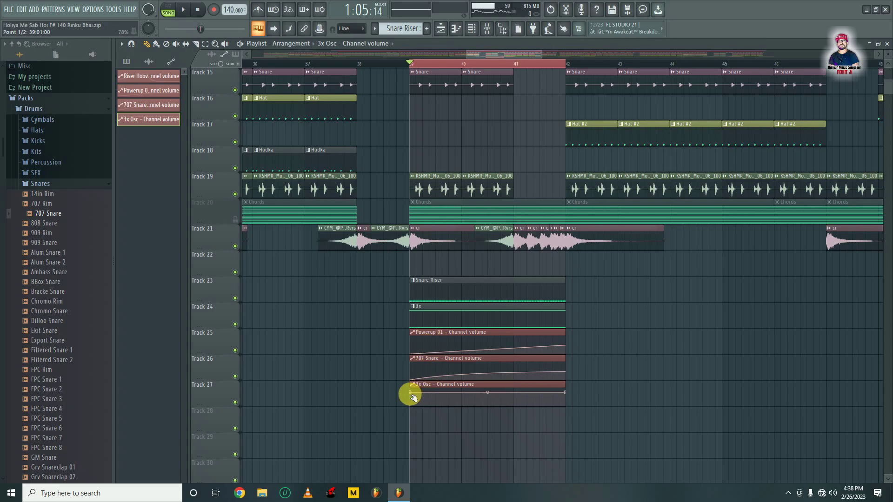
left_click_drag(413, 395, 408, 407)
Copy the 707 Snare ramp's 47% end value to the 3x Osc end point, curve the ramp upward, and audition the section
right_click(566, 372)
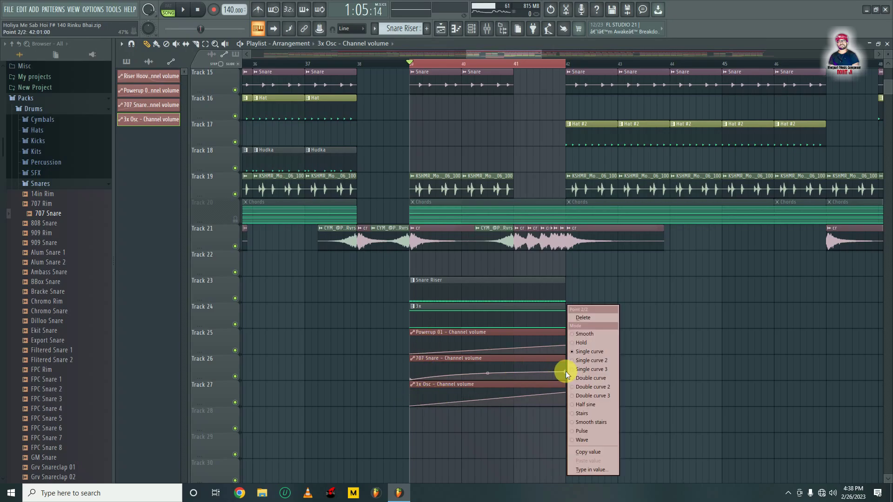
left_click(589, 452)
right_click(566, 394)
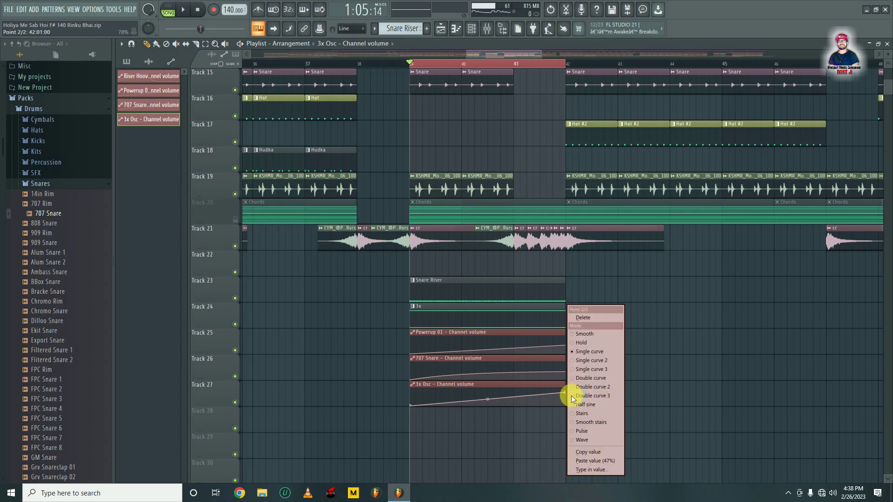
left_click(593, 462)
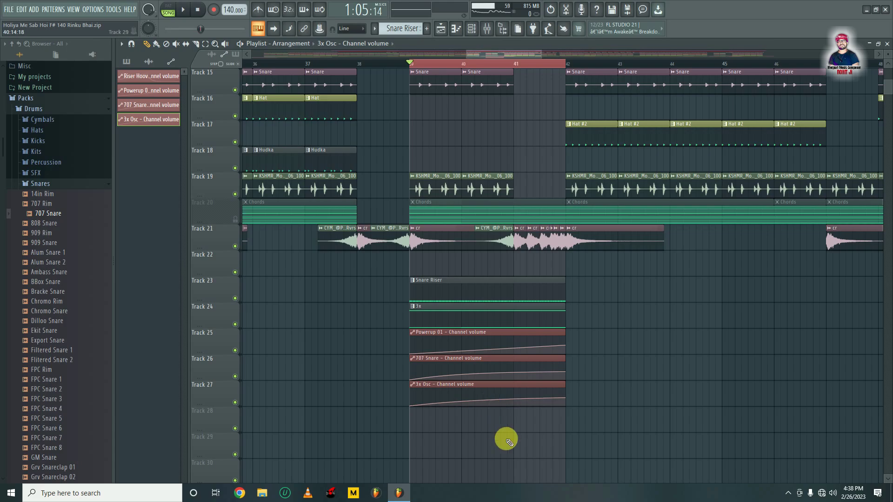
key("space")
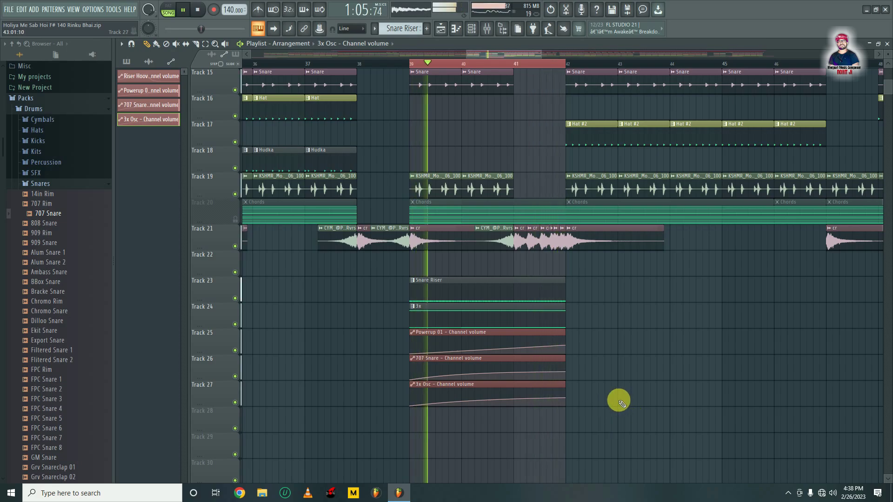
key("space")
Audition the riser section together with the rest of the arrangement's tracks
scroll(608, 393, "up", 3)
scroll(613, 396, "down", 2)
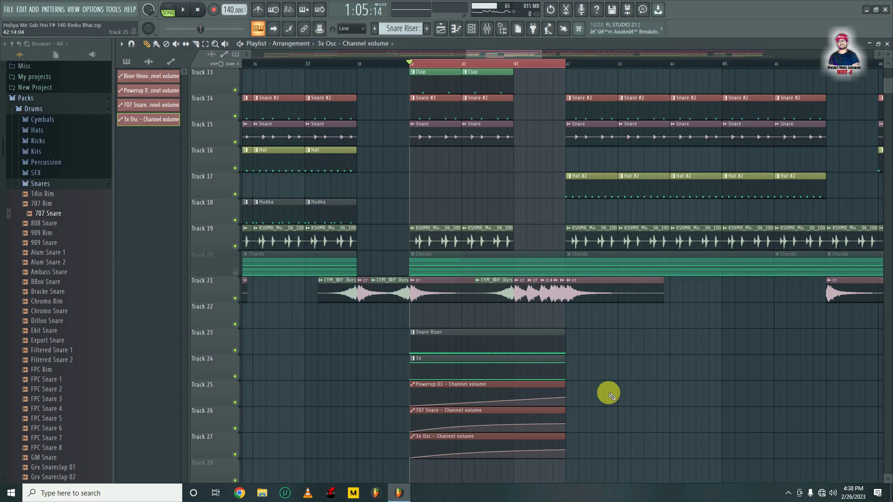
scroll(610, 393, "up", 4)
scroll(608, 393, "down", 2)
scroll(608, 392, "up", 10)
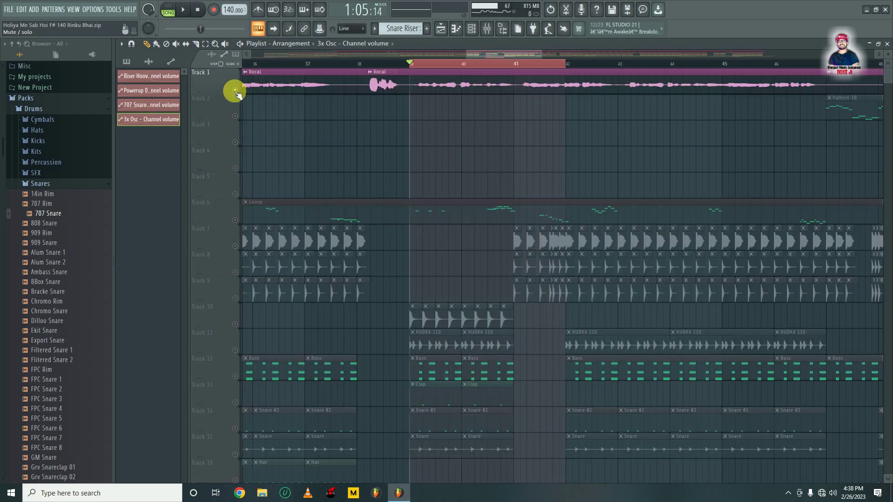
scroll(462, 264, "down", 7)
scroll(459, 264, "down", 4)
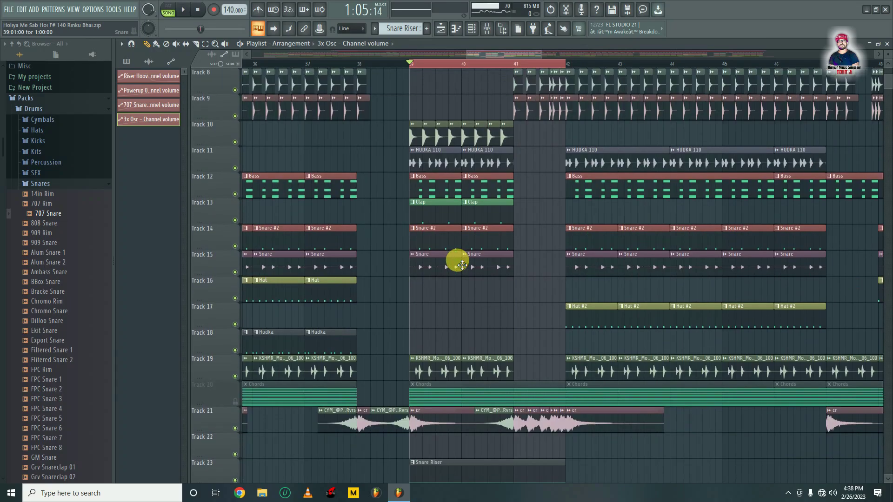
key("space")
scroll(479, 263, "up", 9)
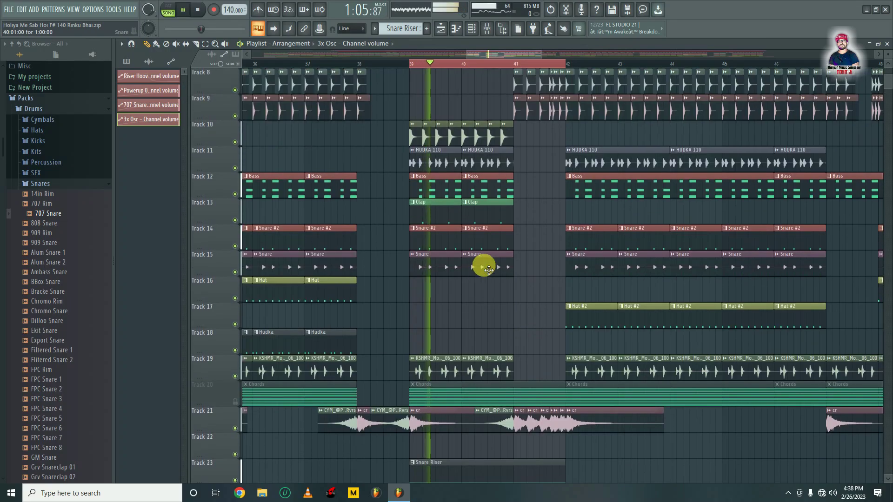
scroll(508, 203, "up", 2)
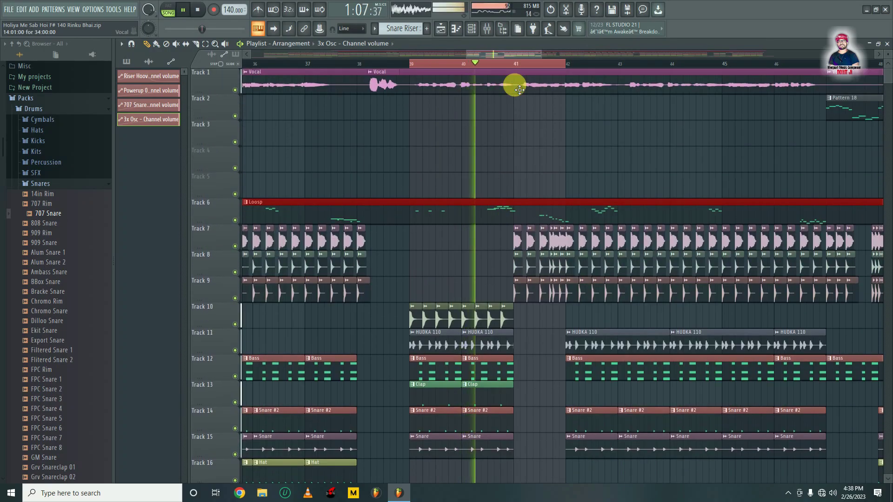
Mute the Vocal on Track 1 and audition the riser section without it
left_click(235, 90)
scroll(468, 259, "down", 11)
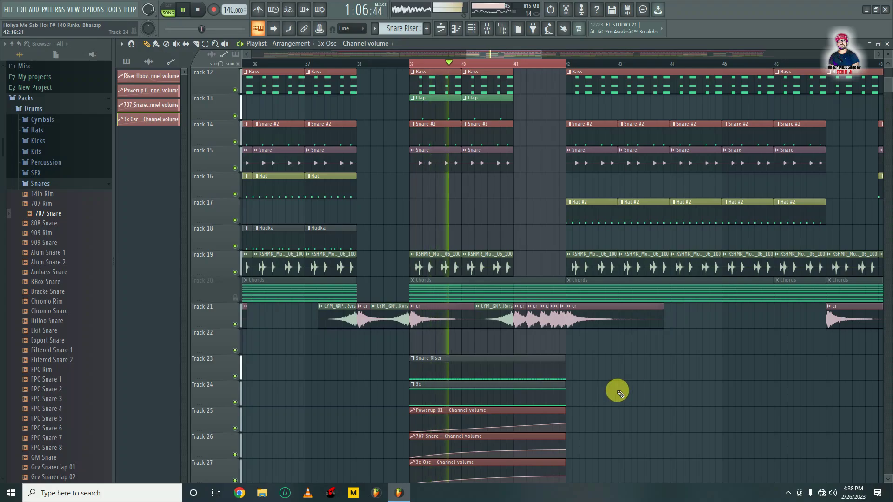
scroll(512, 65, "down", 3)
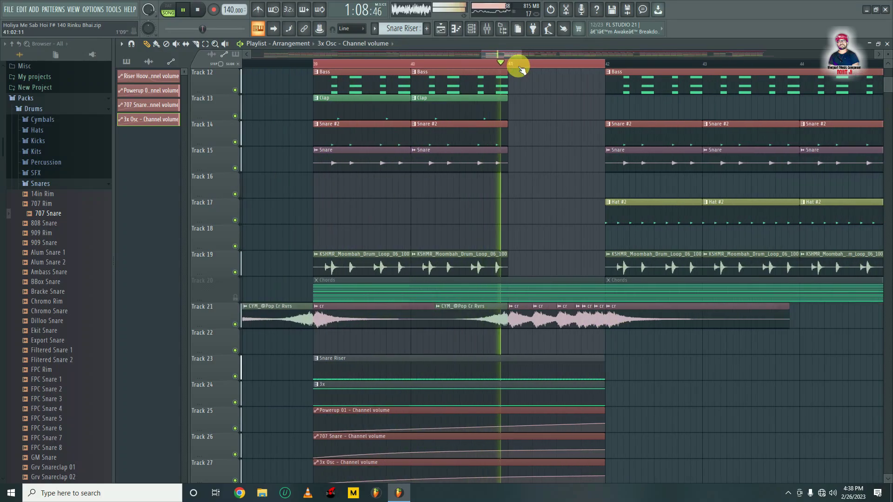
key("space")
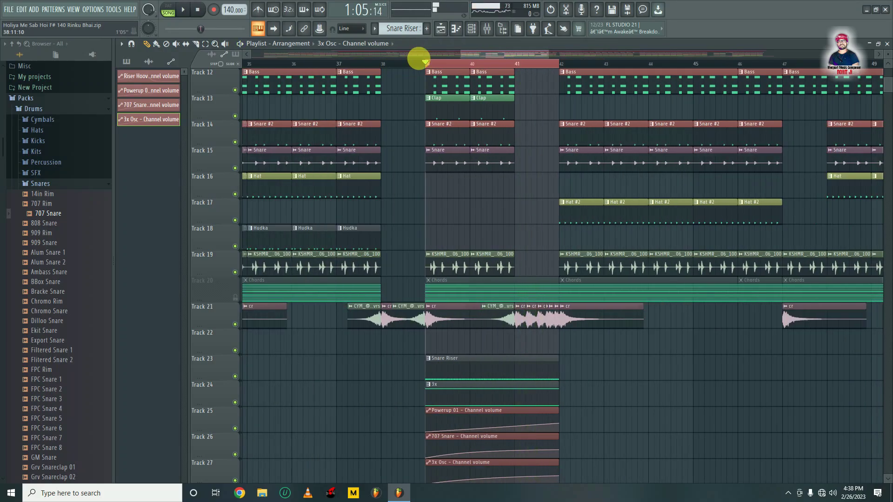
Lower the end point of the Powerup 01 volume ramp to 18% and audition the section
scroll(564, 315, "down", 2)
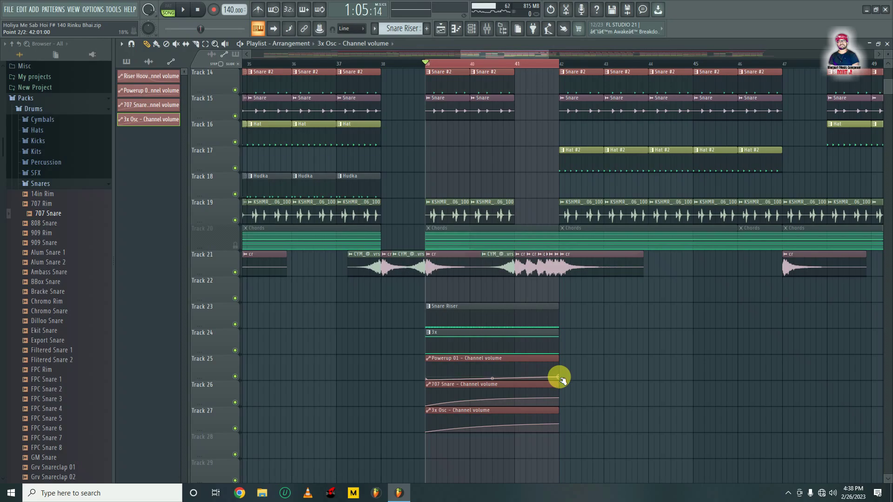
left_click(559, 377)
key("space")
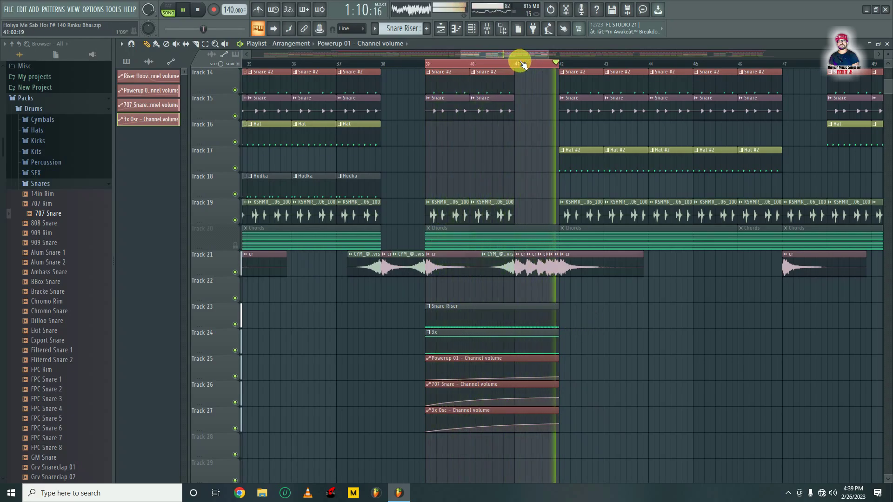
scroll(552, 245, "up", 4)
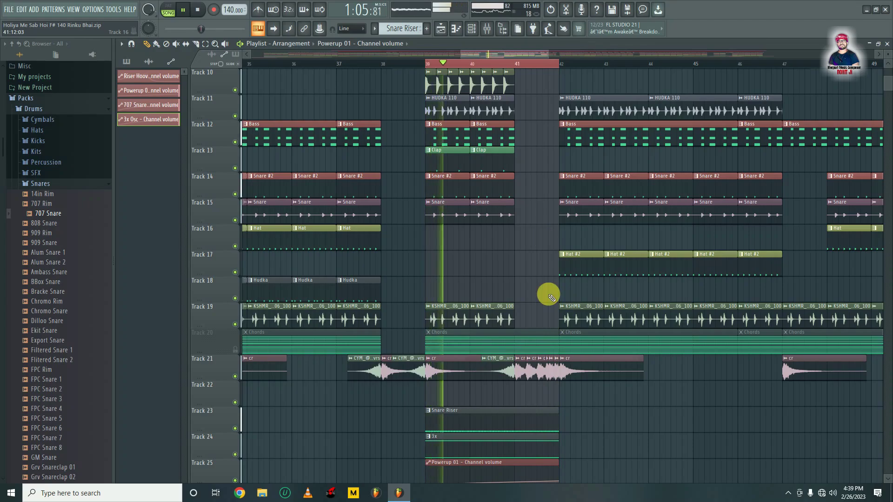
scroll(551, 325, "down", 3)
key("space")
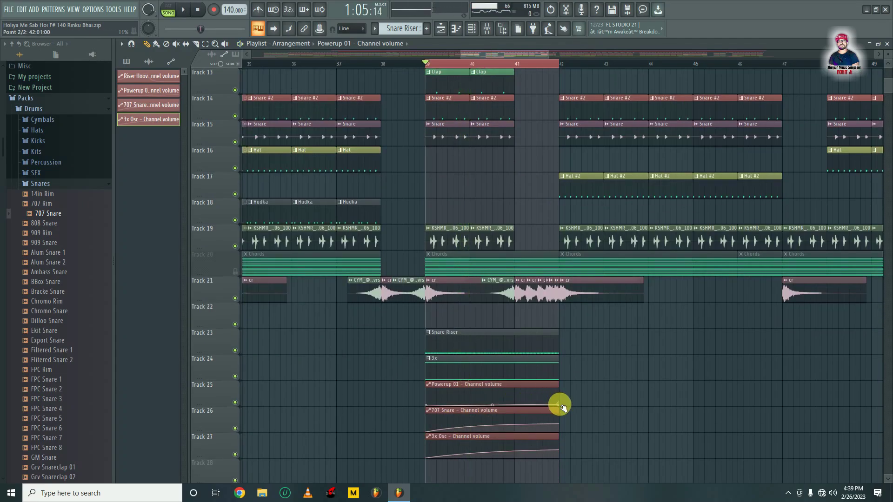
Fine-tune the Powerup 01 ramp's end point at bar 42 to 18% and replay the riser section
scroll(546, 69, "up", 6)
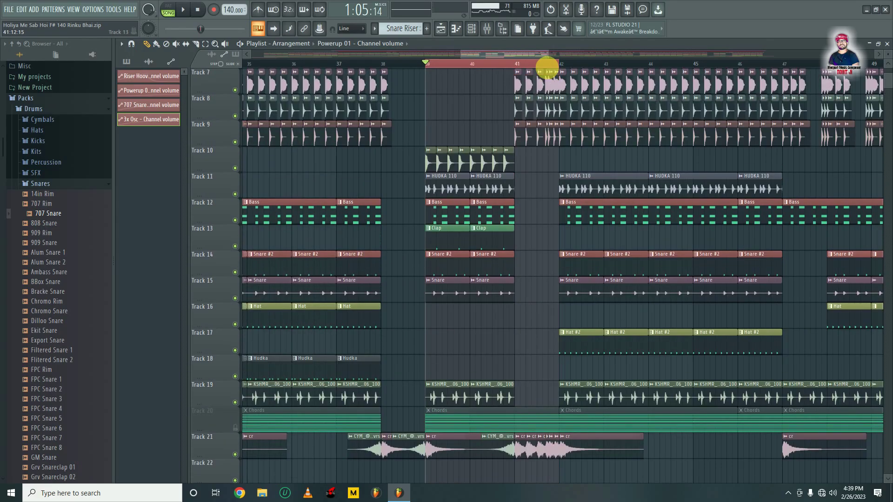
scroll(548, 59, "left", 4)
scroll(655, 58, "up", 5)
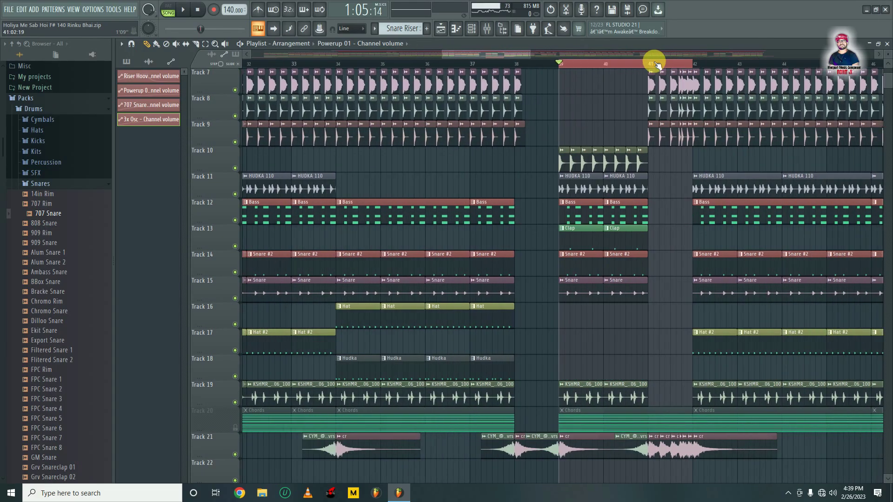
scroll(619, 239, "down", 4)
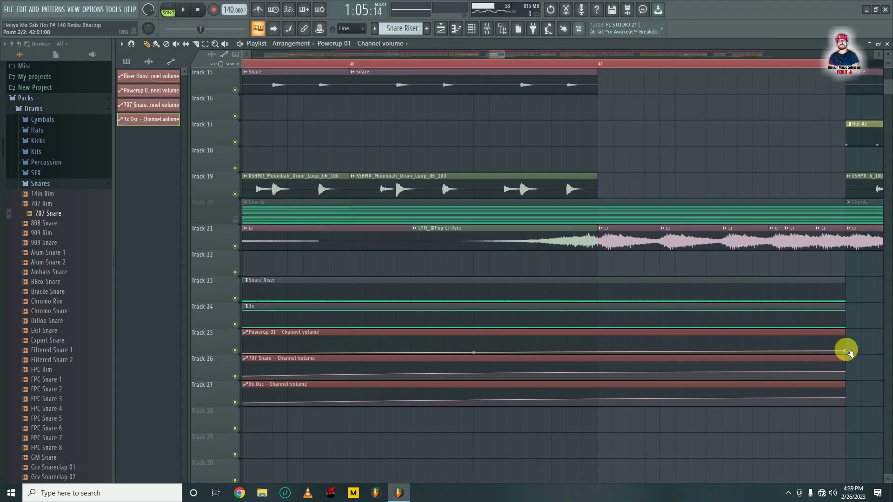
scroll(462, 64, "down", 5)
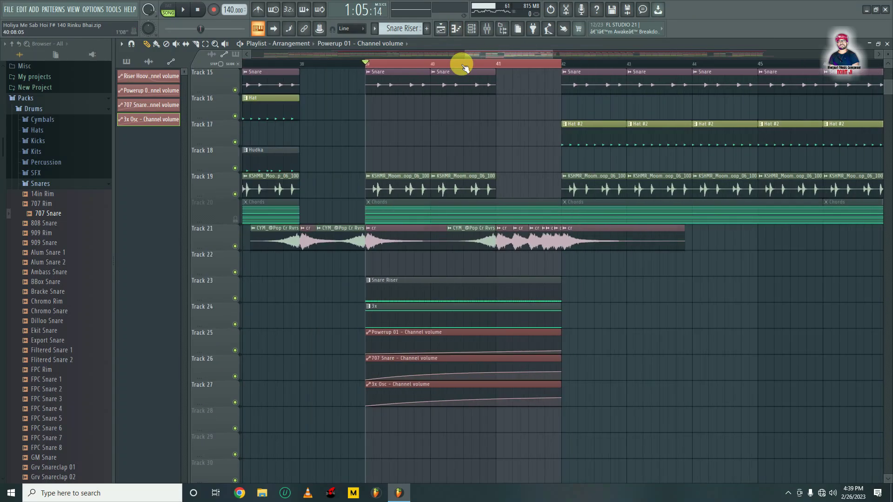
key("space")
scroll(508, 65, "up", 4)
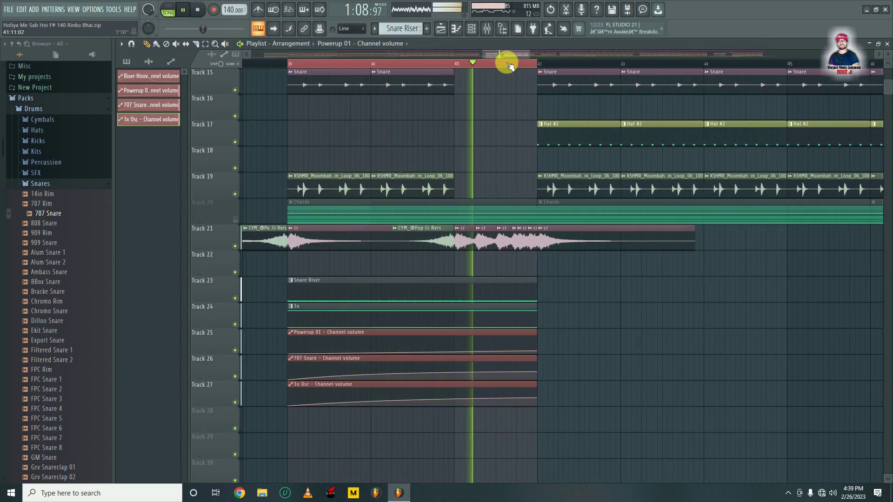
key("space")
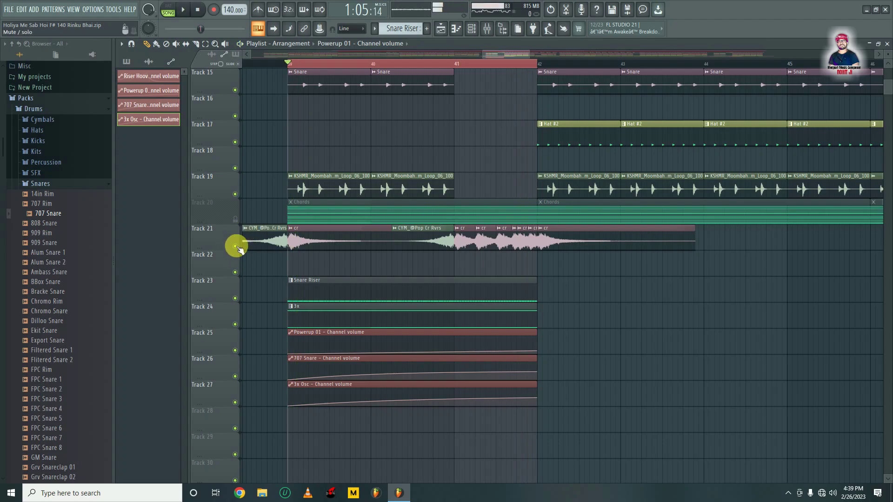
Mute Tracks 10 to 19 and Track 21 to isolate the riser layers
left_click(235, 246)
left_click(235, 194)
left_click(235, 167)
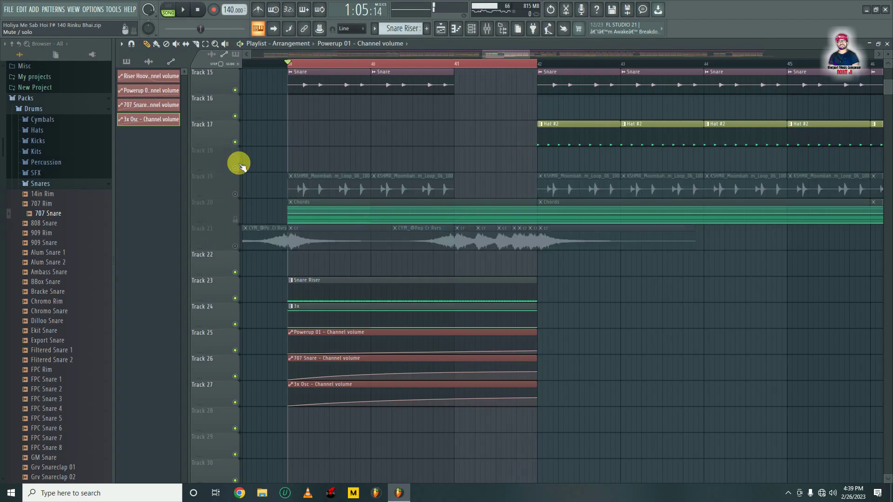
left_click(235, 142)
left_click(235, 116)
left_click(234, 89)
left_click(235, 90)
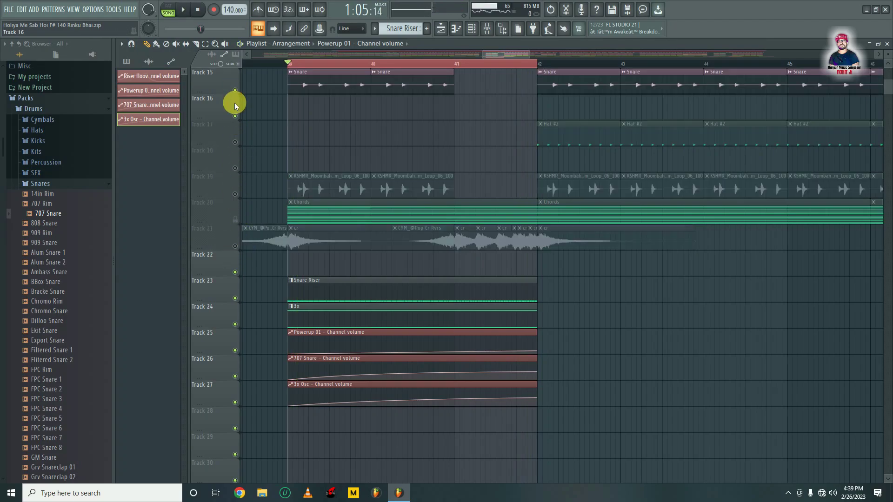
left_click(236, 91)
scroll(274, 153, "up", 5)
left_click_drag(236, 194, 237, 91)
scroll(263, 150, "up", 1)
Audition the isolated riser, mute the Loosp pattern on Track 6 as well, and replay the riser layers
key("space")
scroll(298, 270, "down", 2)
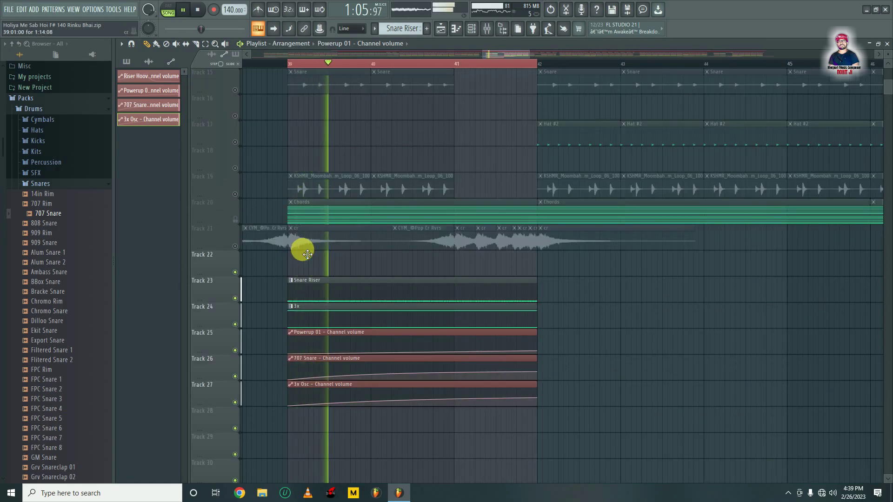
key("space")
scroll(305, 251, "up", 3)
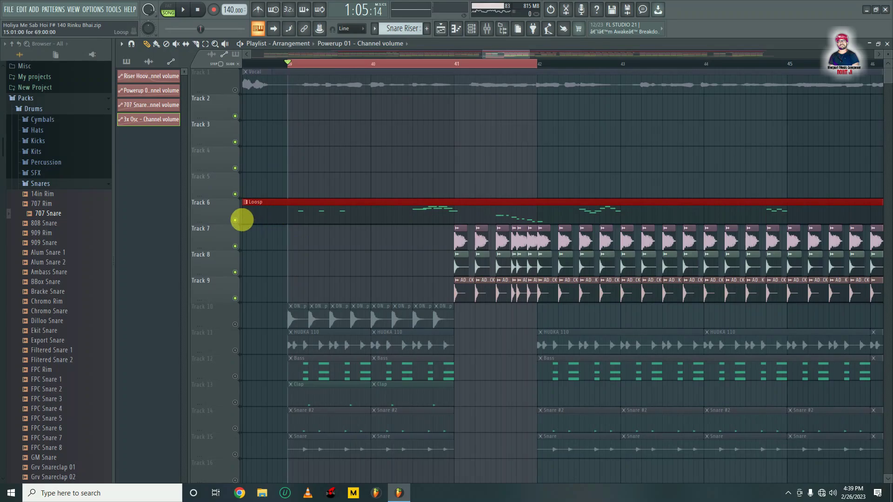
left_click(235, 220)
scroll(412, 256, "down", 2)
key("space")
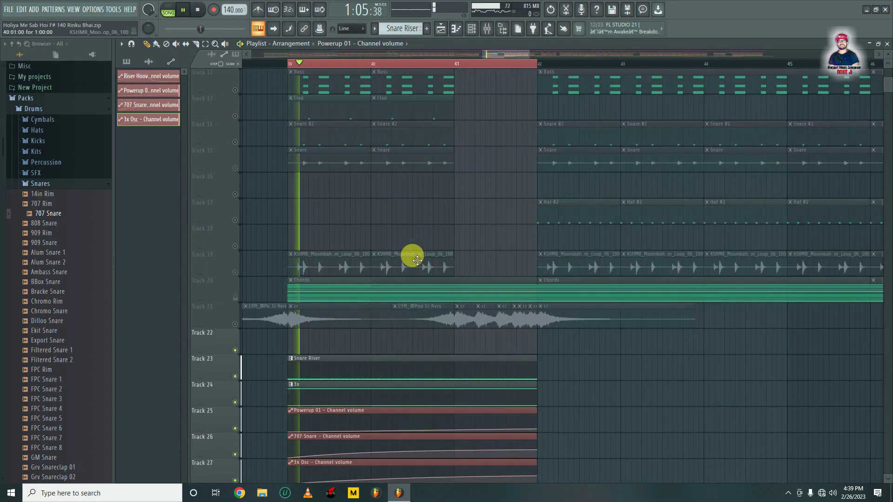
scroll(414, 258, "down", 1)
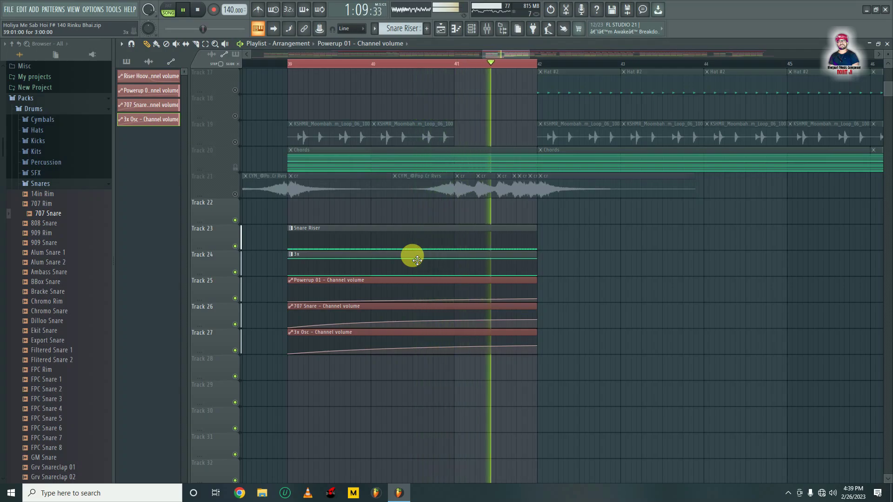
key("space")
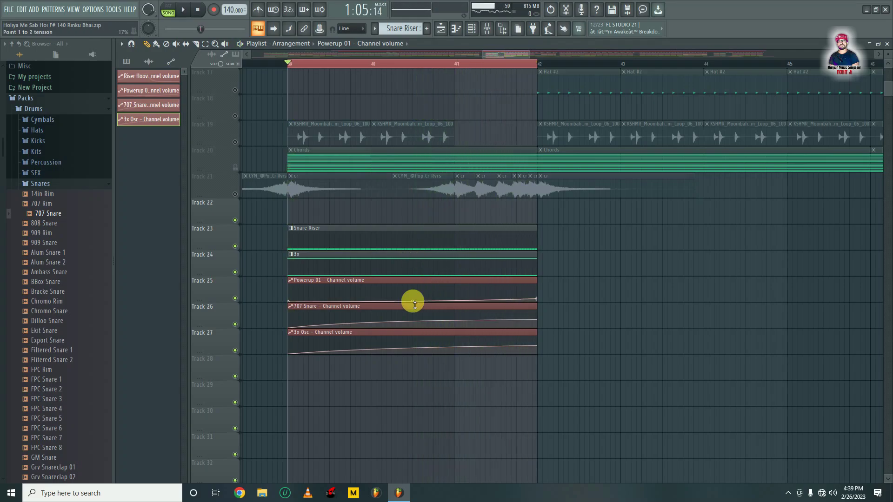
Adjust the tension of the Powerup 01 volume curve to about 12% and audition the isolated riser
mouse_move(415, 305)
left_mouse_down()
mouse_move(425, 299)
mouse_move(413, 301)
mouse_move(413, 289)
left_mouse_up()
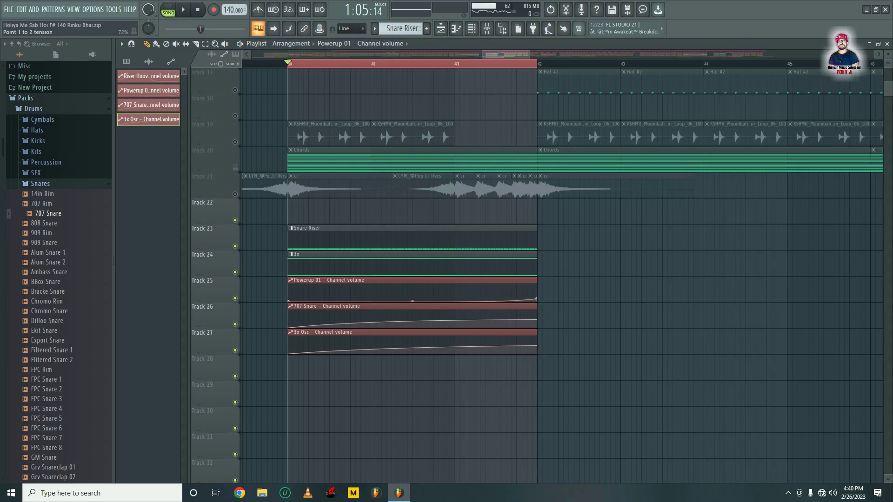
left_click_drag(413, 298, 413, 312)
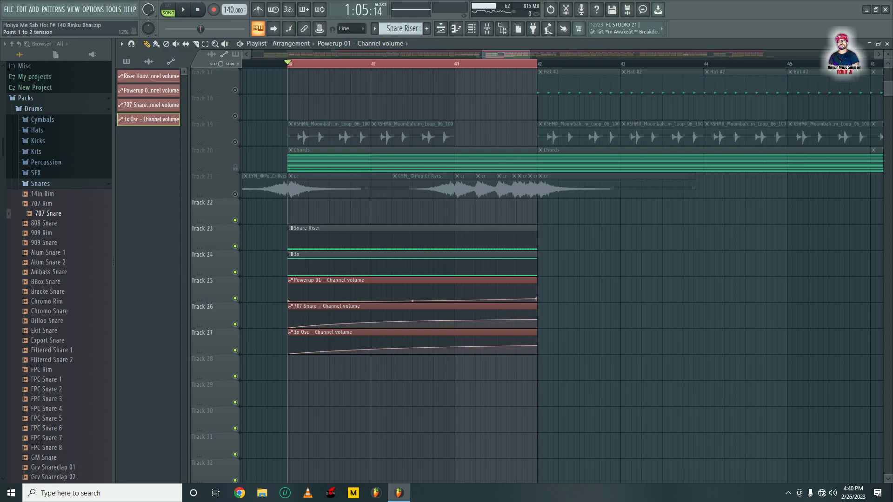
key("space")
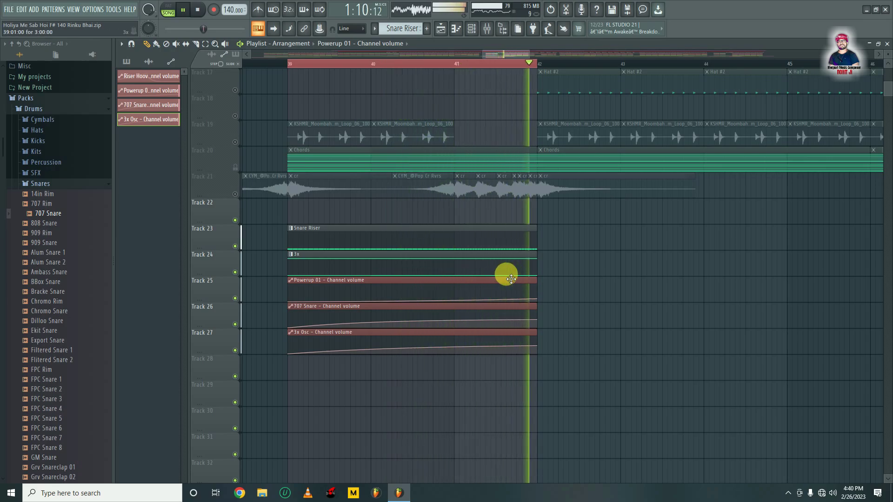
key("space")
Unmute the arrangement tracks, including Tracks 17 to 19 and Track 21
scroll(305, 60, "down", 4)
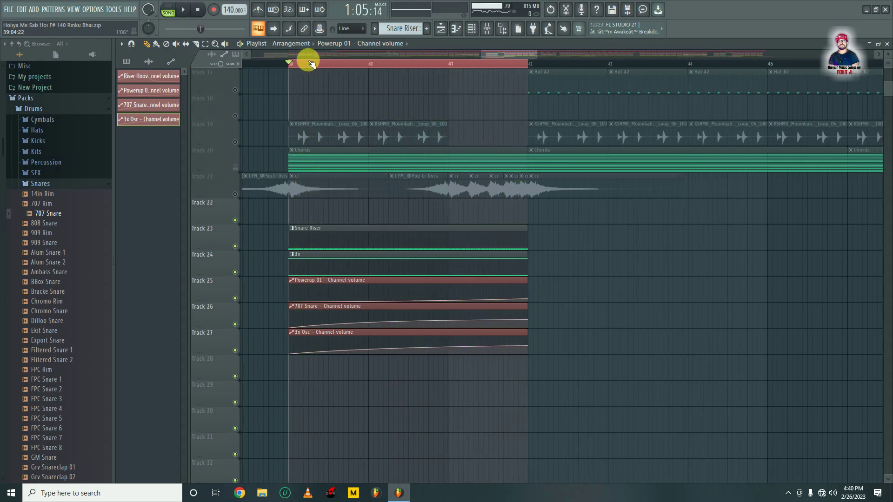
left_click(235, 194)
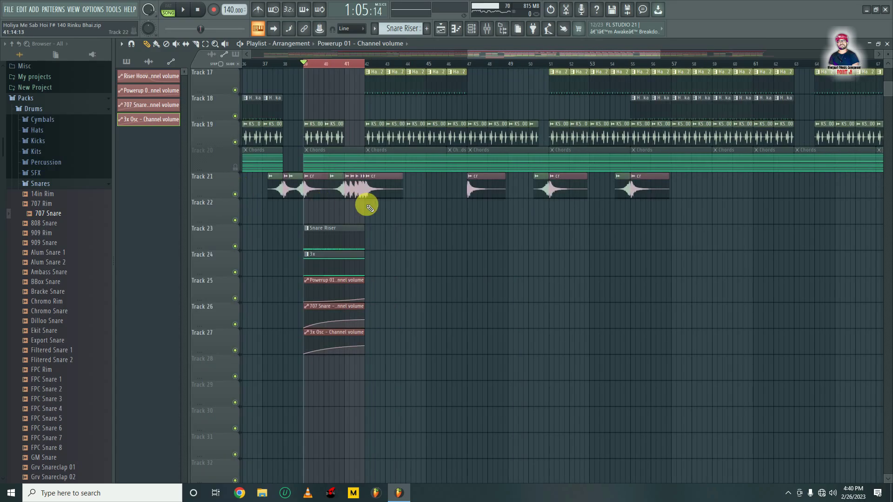
Mute the vocal on Track 1 and briefly play the selected riser section from bar 39
scroll(376, 205, "up", 3)
scroll(355, 185, "up", 3)
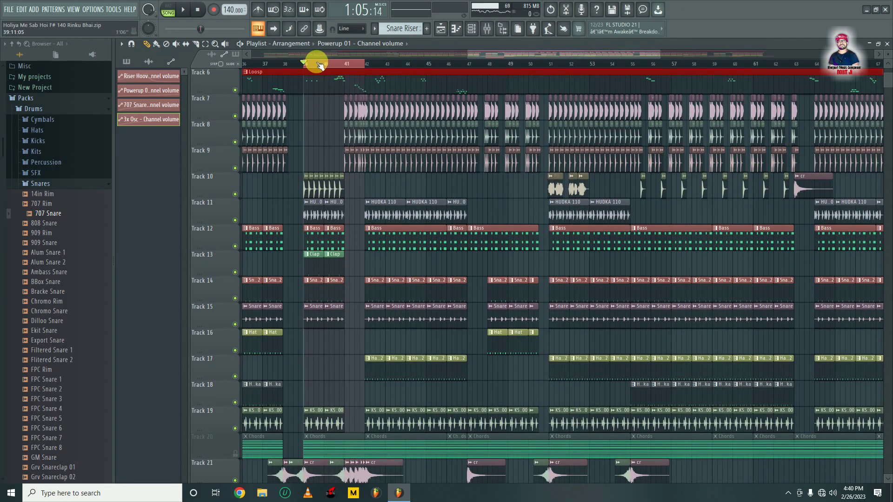
scroll(313, 60, "up", 2)
scroll(321, 82, "up", 3)
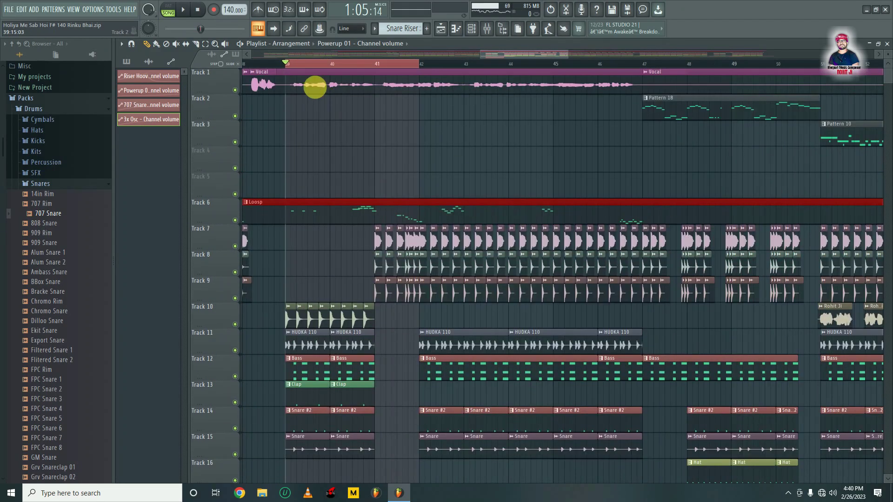
left_click(235, 90)
key("space")
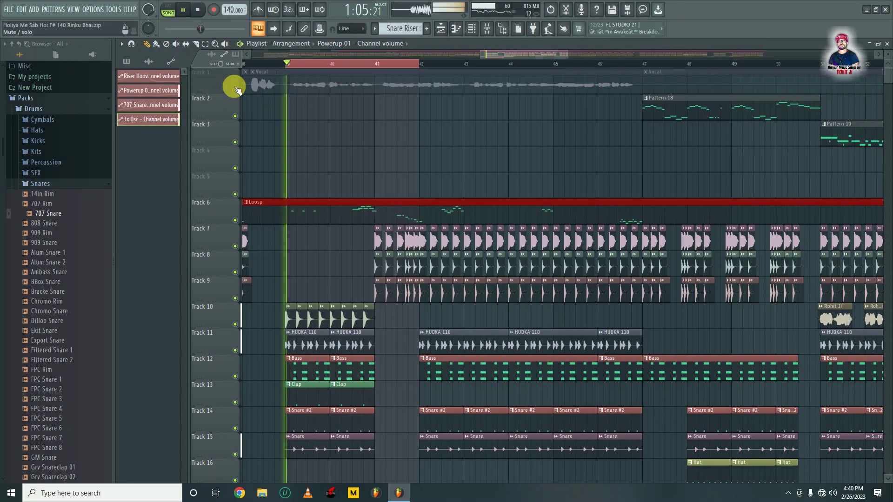
scroll(372, 205, "down", 3)
scroll(395, 212, "down", 8)
key("space")
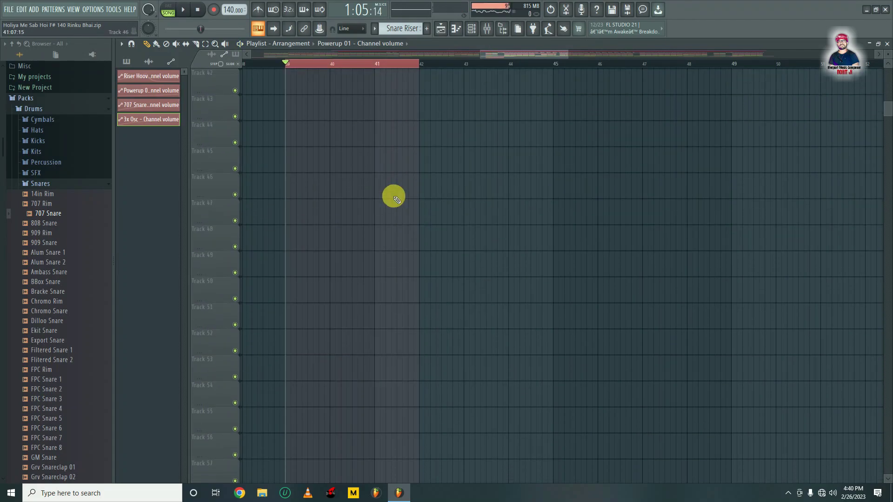
Audition the start of the selected section again with the drums, bass and riser layers playing together
scroll(397, 201, "up", 2)
scroll(393, 197, "up", 4)
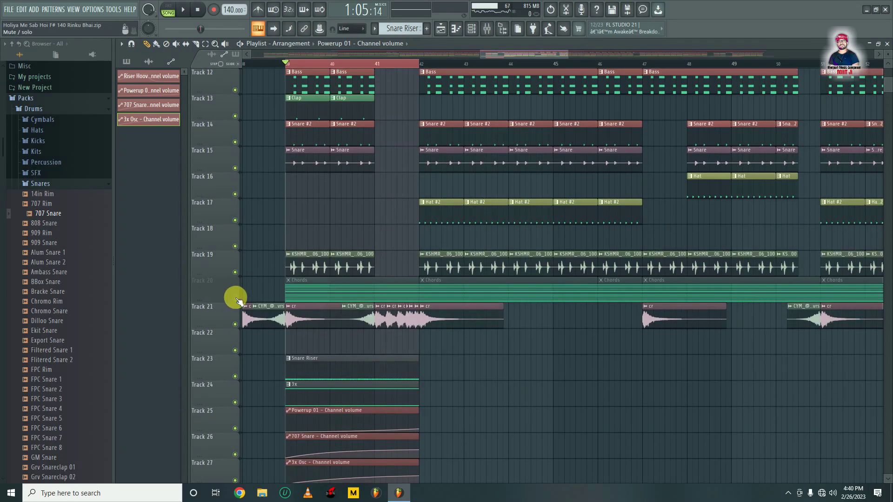
scroll(235, 325, "up", 2)
scroll(367, 307, "up", 2)
key("space")
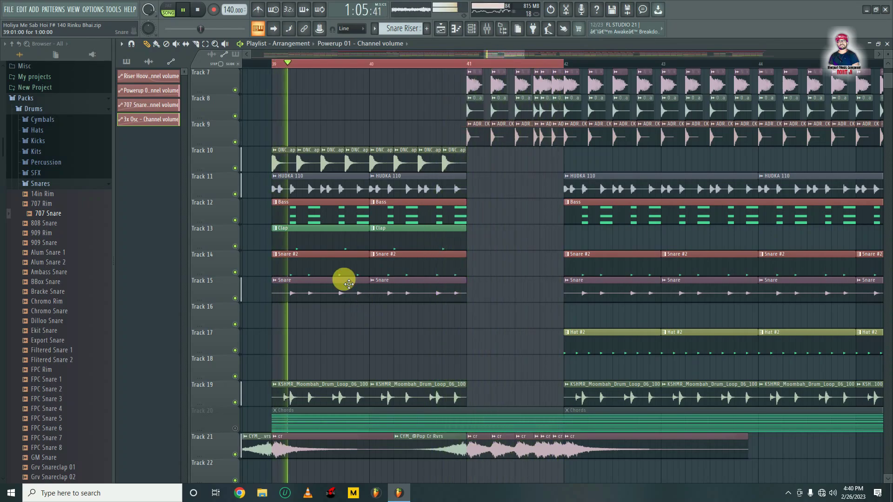
key("space")
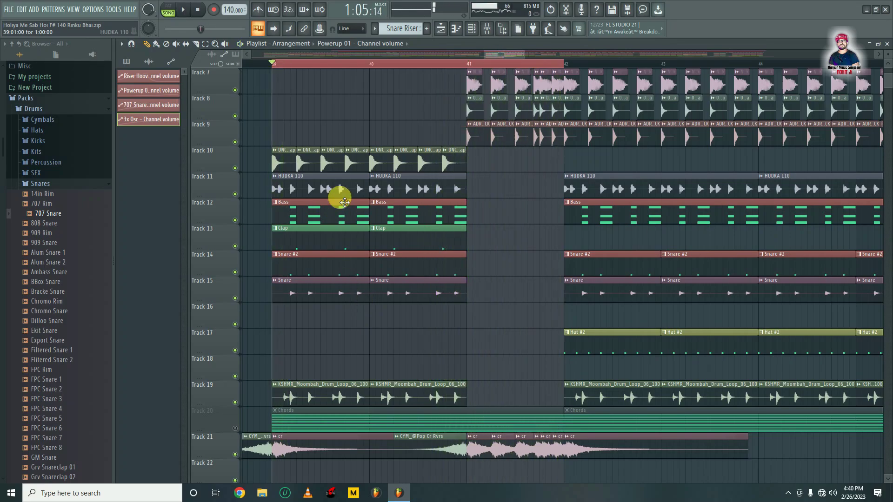